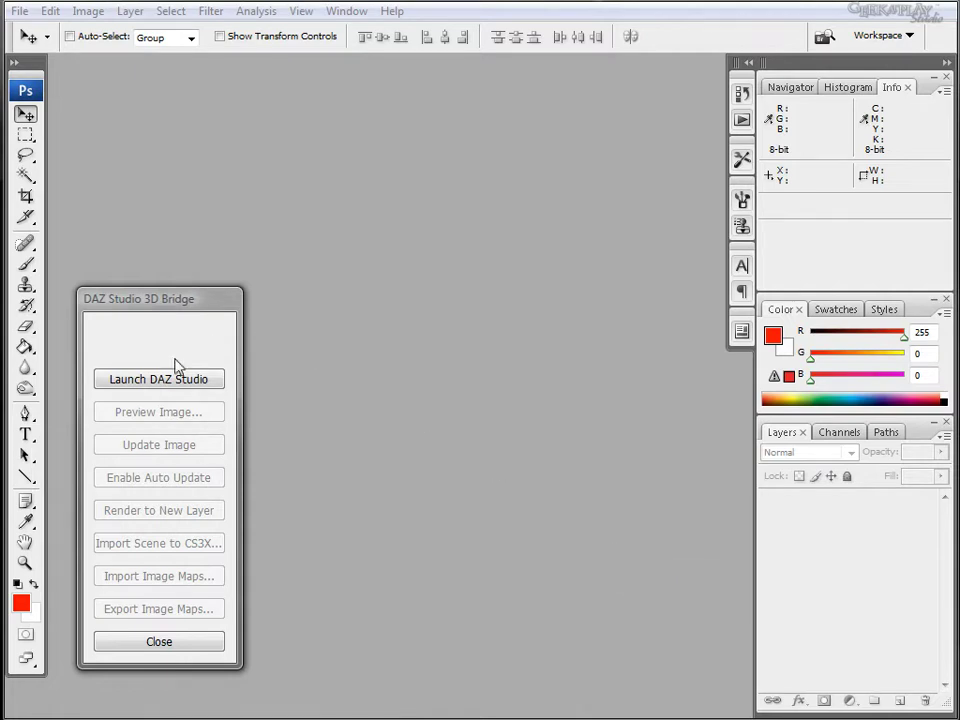
- Launch DAZ Studio from the 3D Bridge and enlarge its window to fill most of the screen
left_click(141, 380)
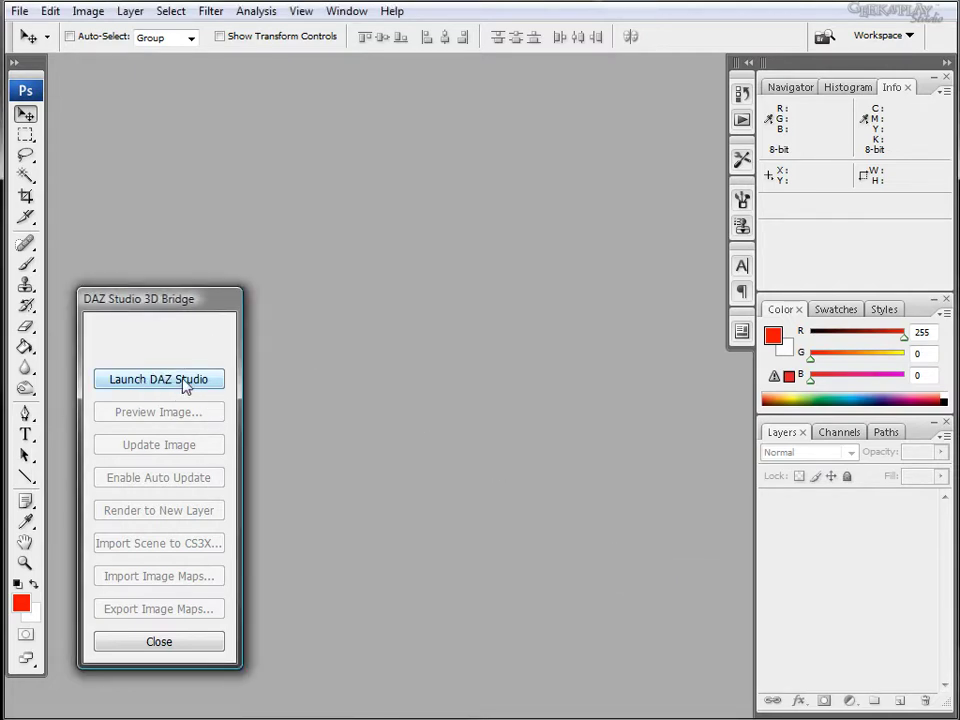
left_click(175, 381)
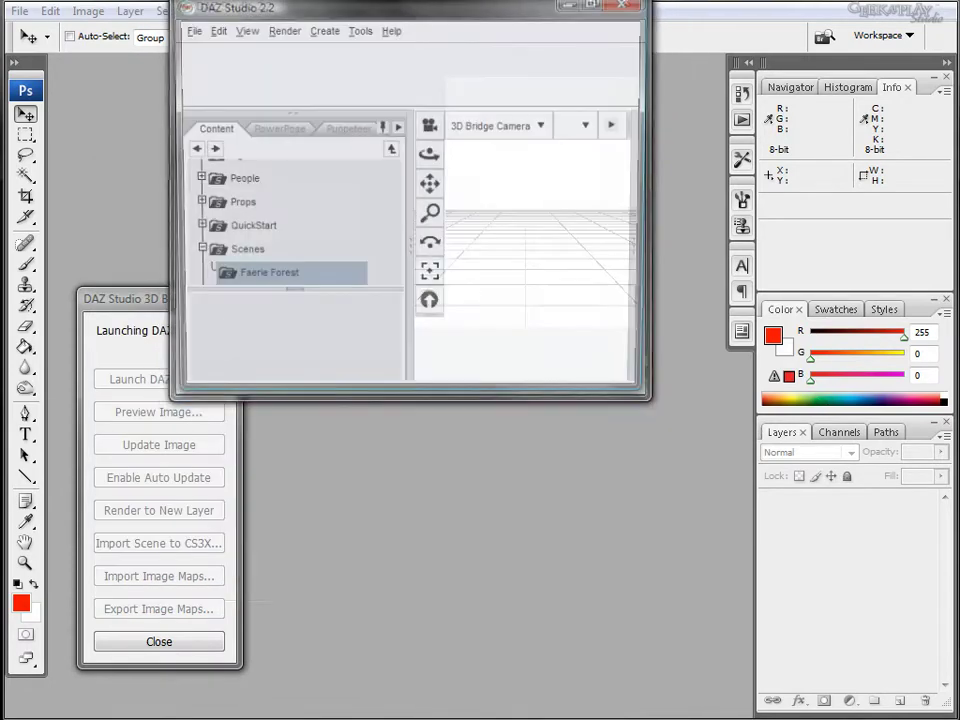
left_click_drag(443, 17, 403, 31)
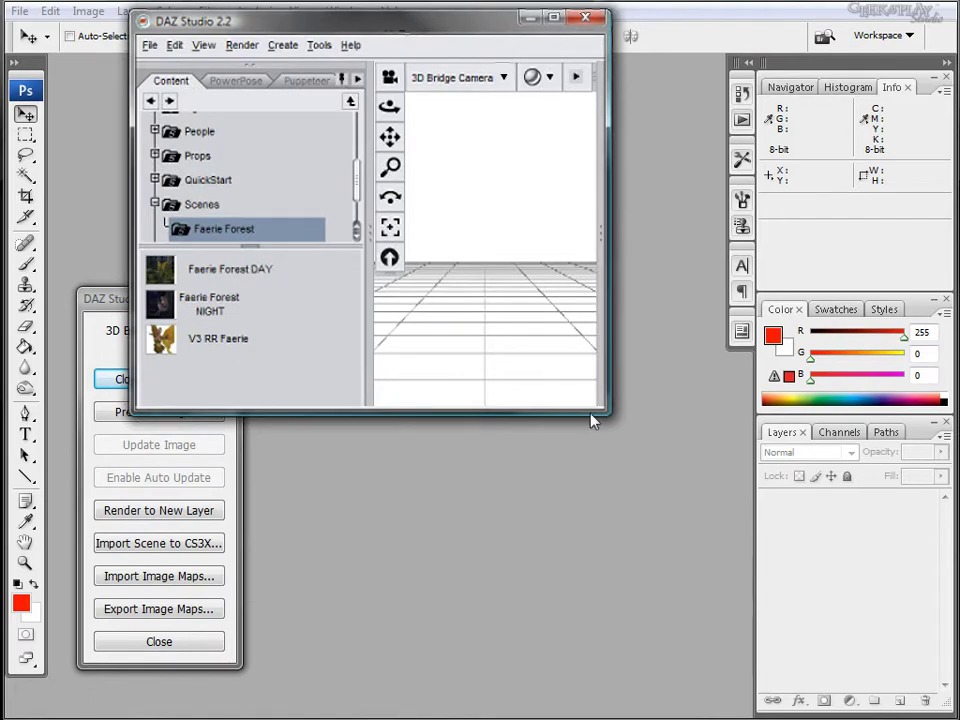
left_click_drag(598, 406, 938, 692)
- Expand the content folder in the DAZ Studio library and open its Figures category
left_click_drag(361, 171, 358, 86)
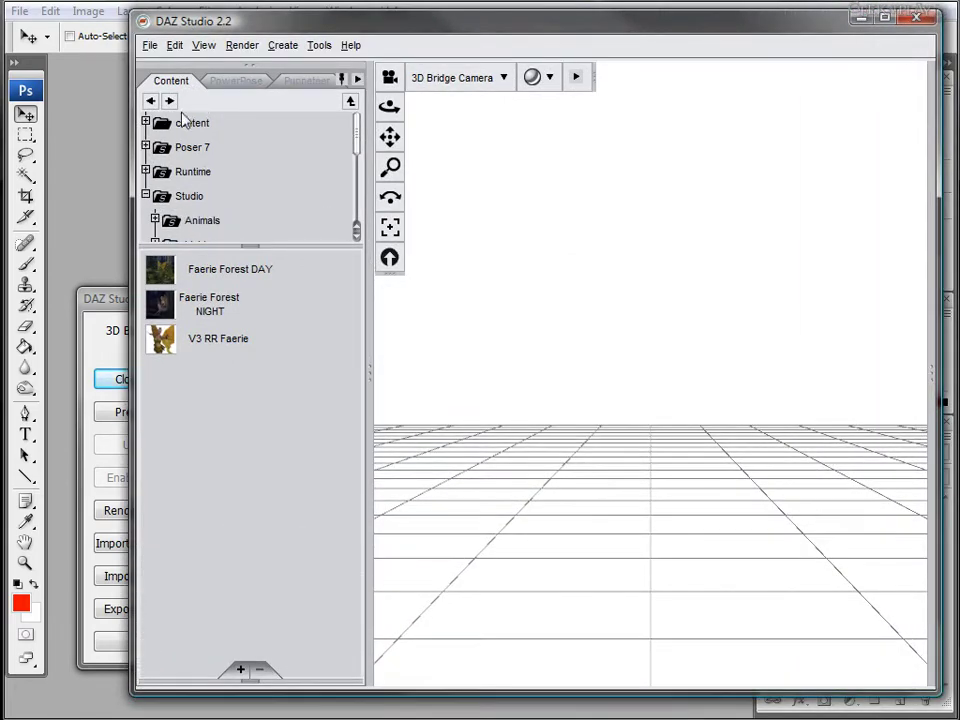
left_click(146, 122)
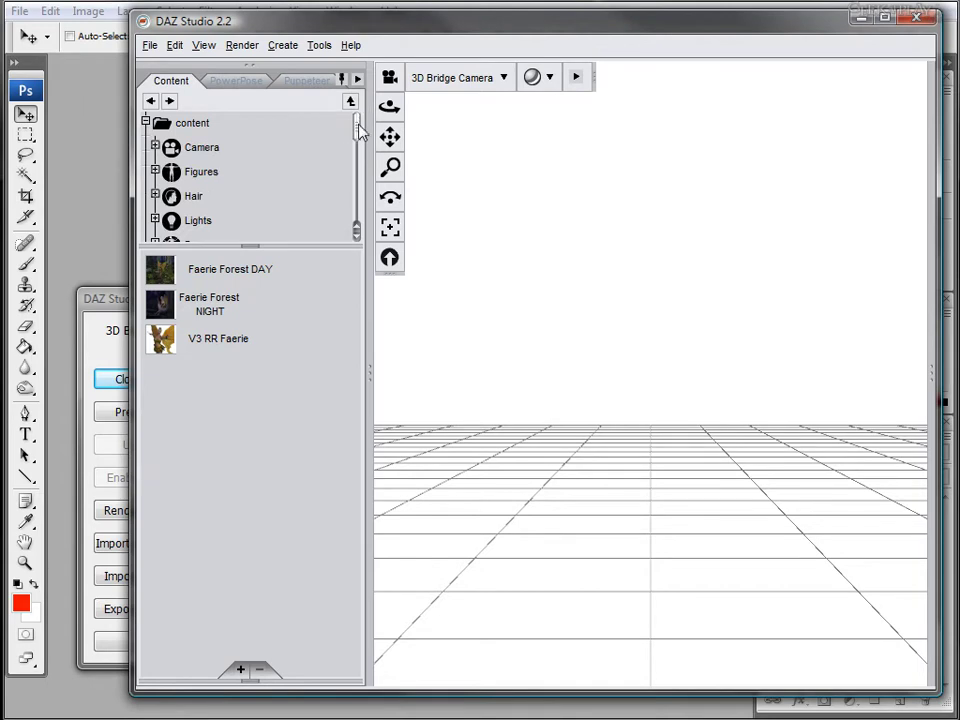
left_click_drag(359, 125, 360, 143)
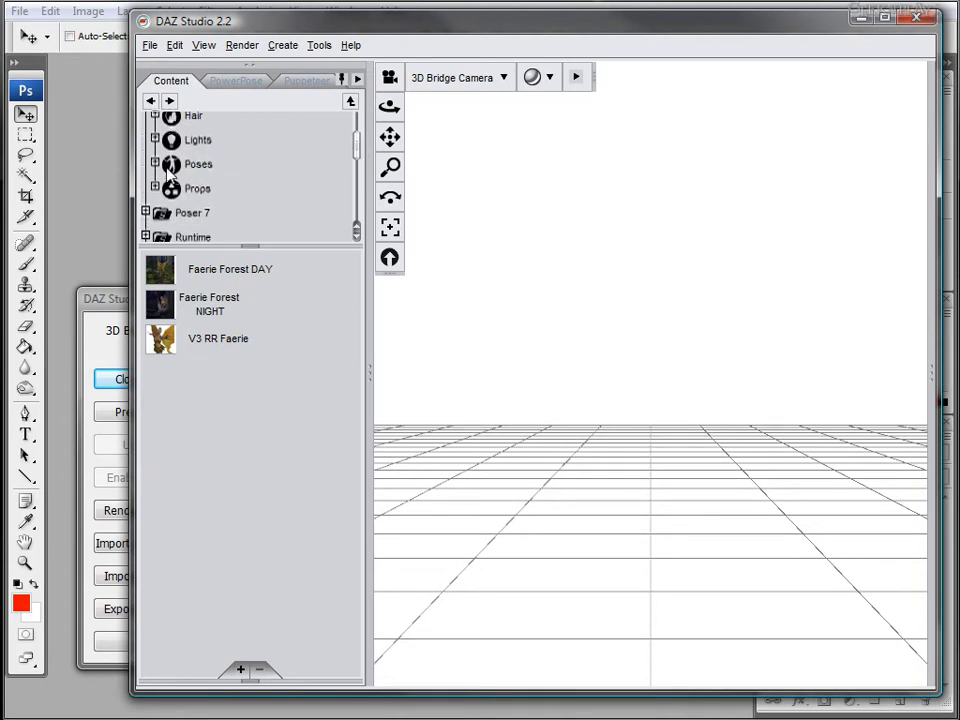
scroll(334, 187, "up", 2)
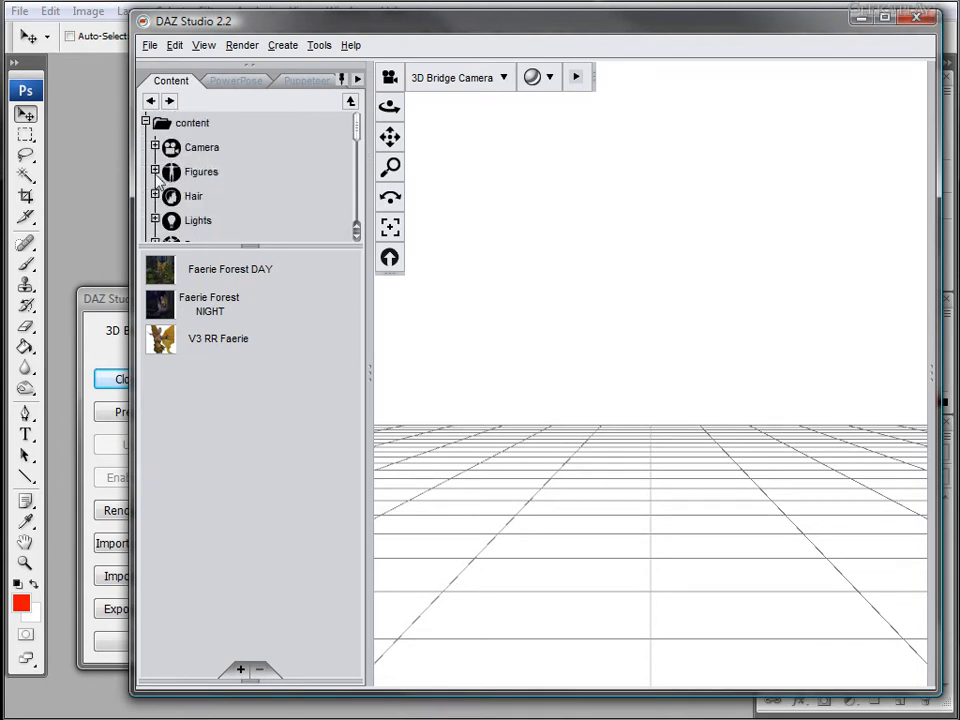
left_click(240, 176)
left_click(156, 173)
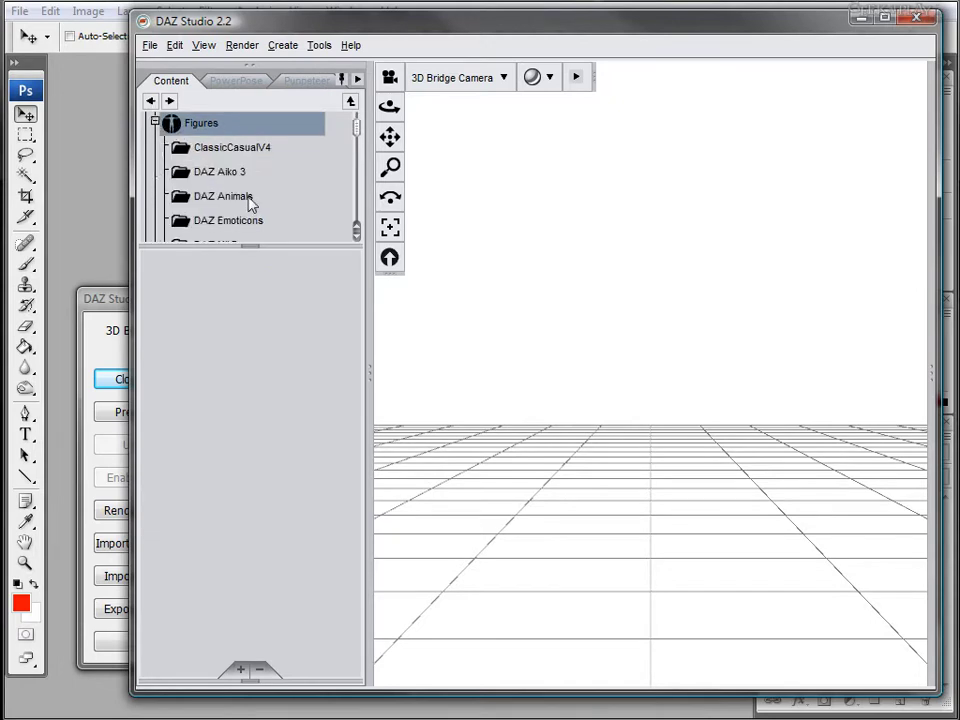
- Load the Elephant figure from the SilverKey3d folder into the scene
scroll(249, 204, "down", 8)
scroll(249, 204, "up", 8)
scroll(249, 204, "down", 4)
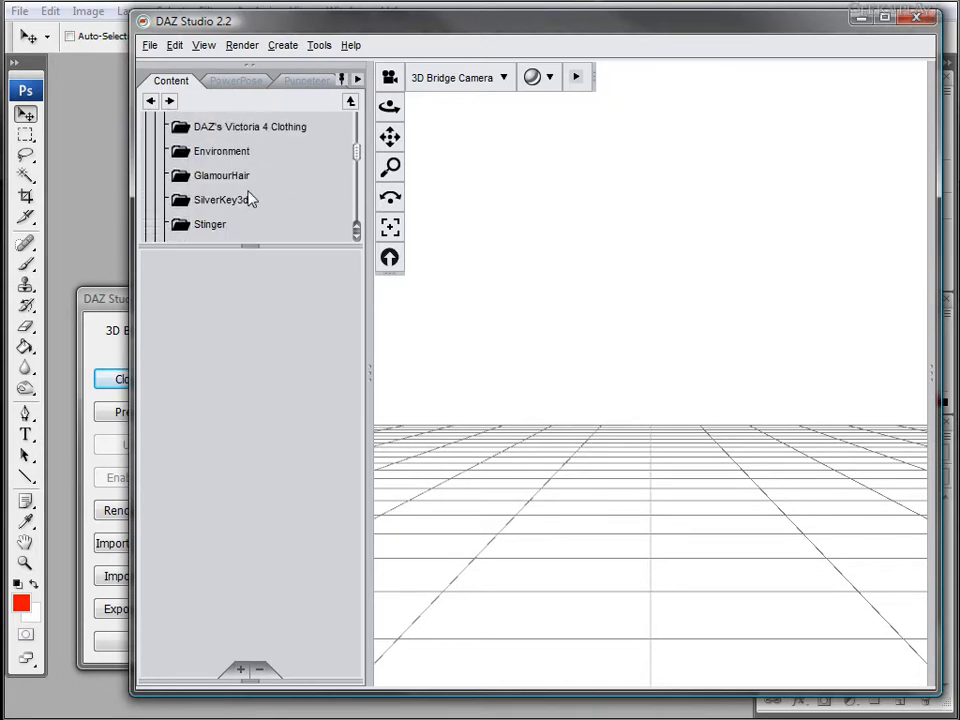
left_click(224, 202)
double_click(172, 268)
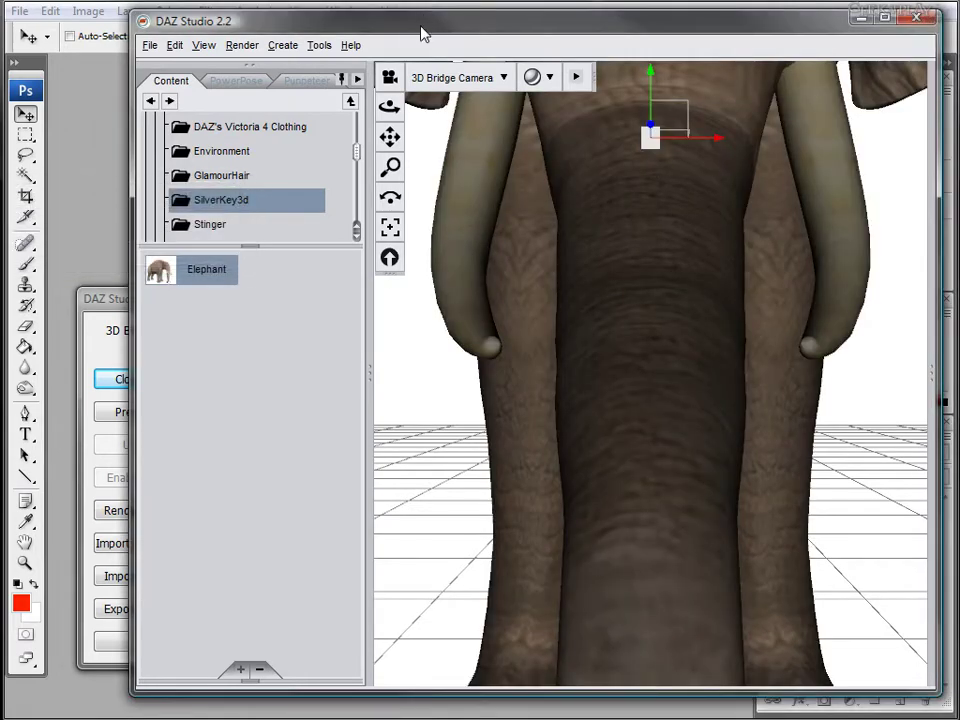
- Uncover the 3D Bridge dialog and frame the whole elephant in a three-quarter view with the 3D Bridge Camera
left_click_drag(422, 26, 562, 42)
left_click_drag(531, 109, 496, 110)
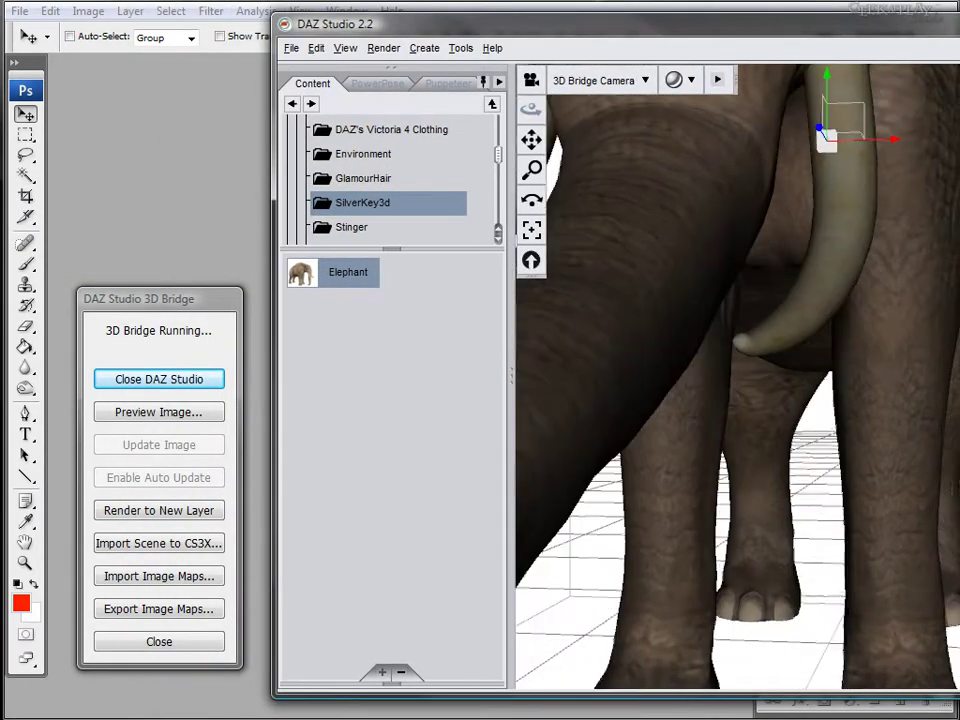
left_click_drag(531, 172, 531, 215)
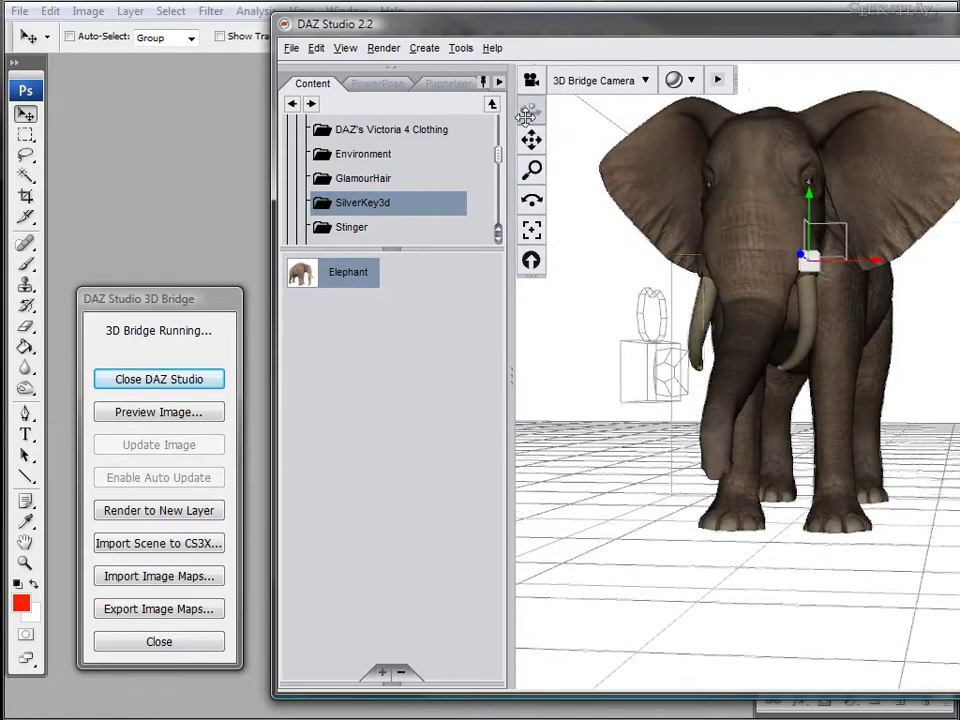
left_click_drag(531, 109, 474, 114)
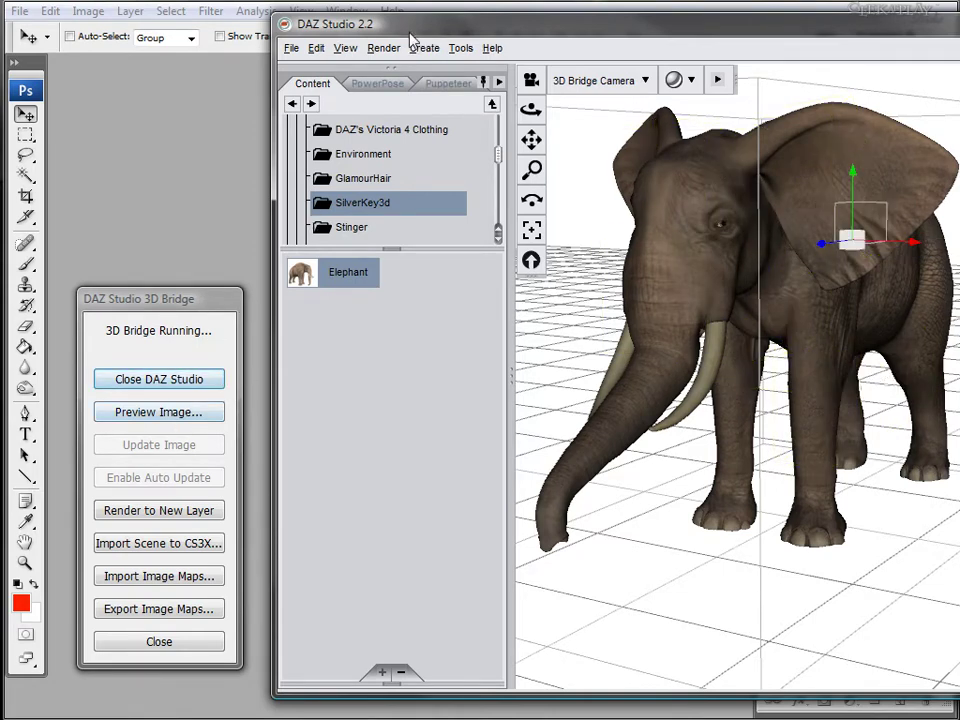
- Move DAZ Studio aside and import the AfrElephantTexture1.jpg image map into Photoshop through the 3D Bridge
left_click_drag(484, 29, 884, 26)
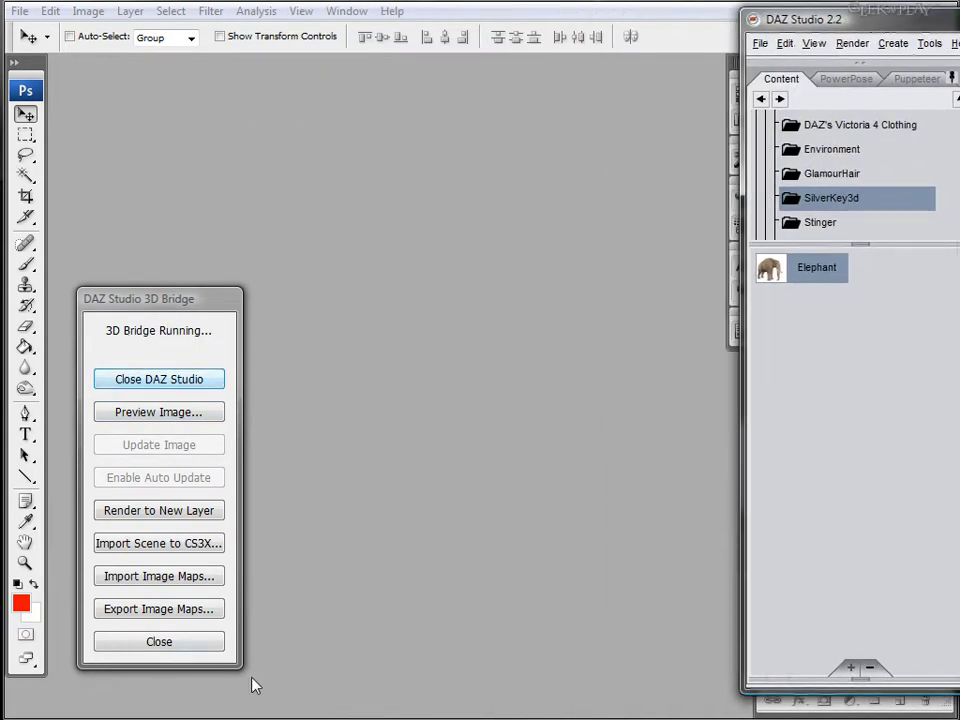
left_click(203, 586)
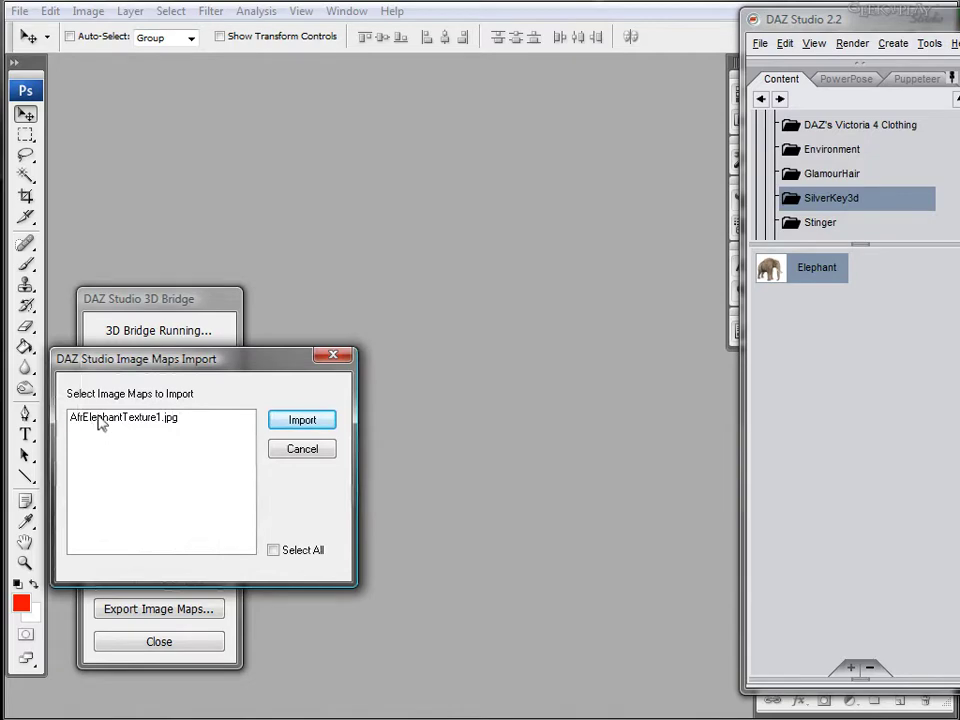
left_click(100, 420)
left_click(290, 421)
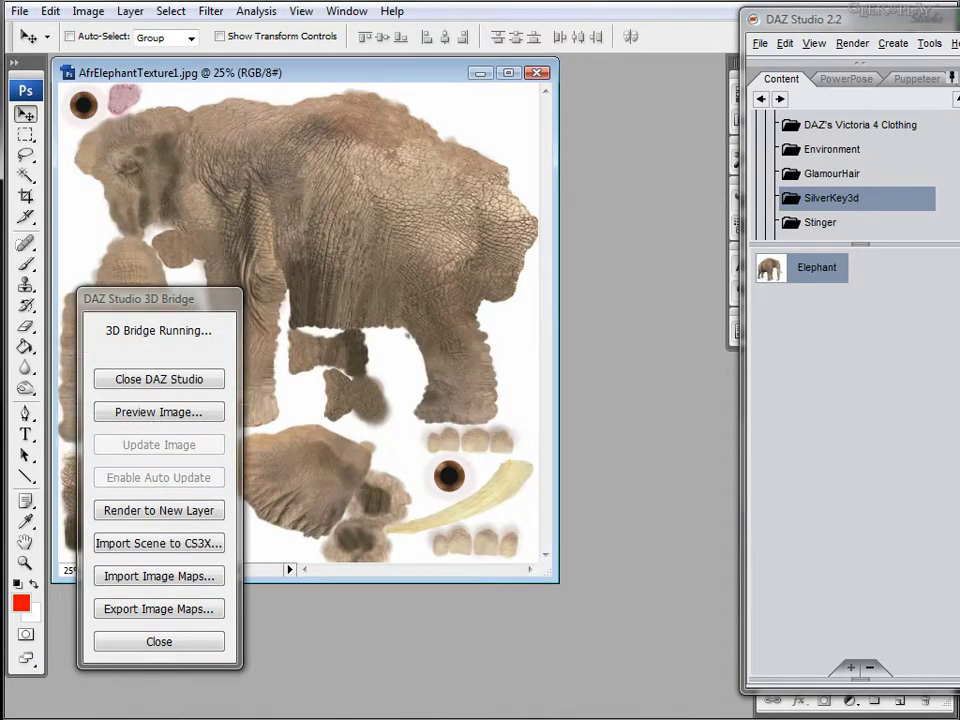
- Clear the bridge dialog and DAZ Studio out of the way and enlarge the texture's document window around the whole image
left_click_drag(188, 300, 0, 287)
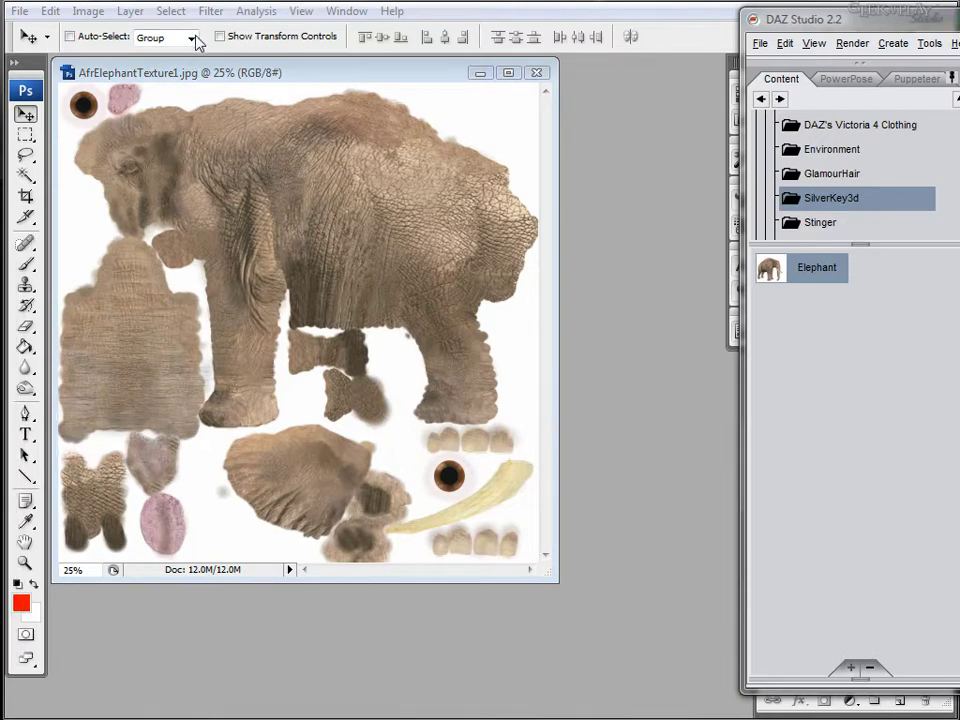
left_click_drag(197, 75, 286, 73)
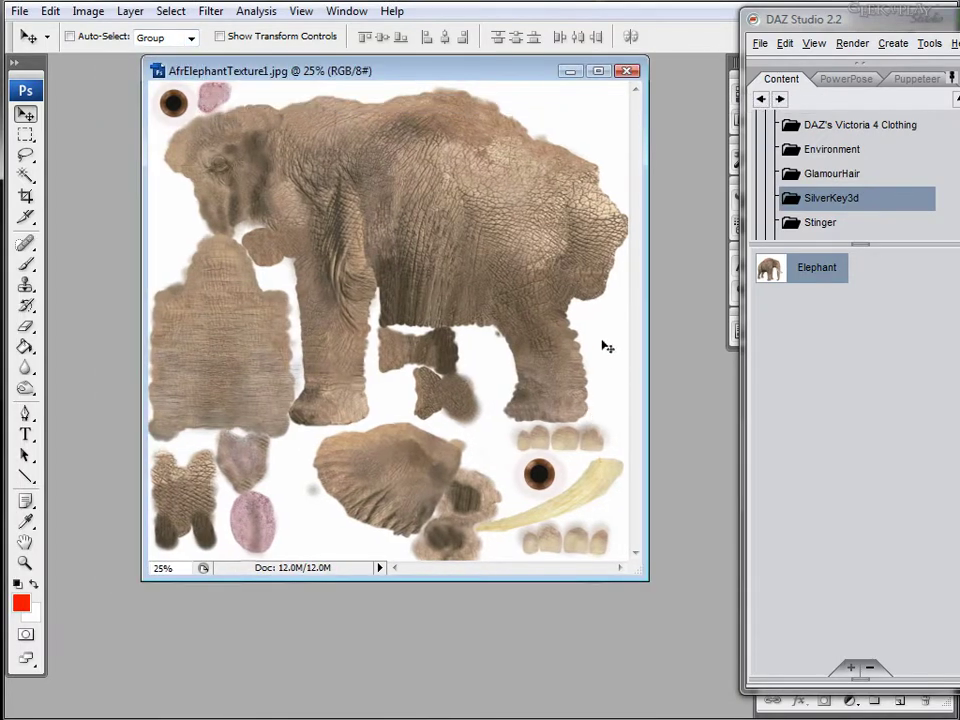
left_click(958, 17)
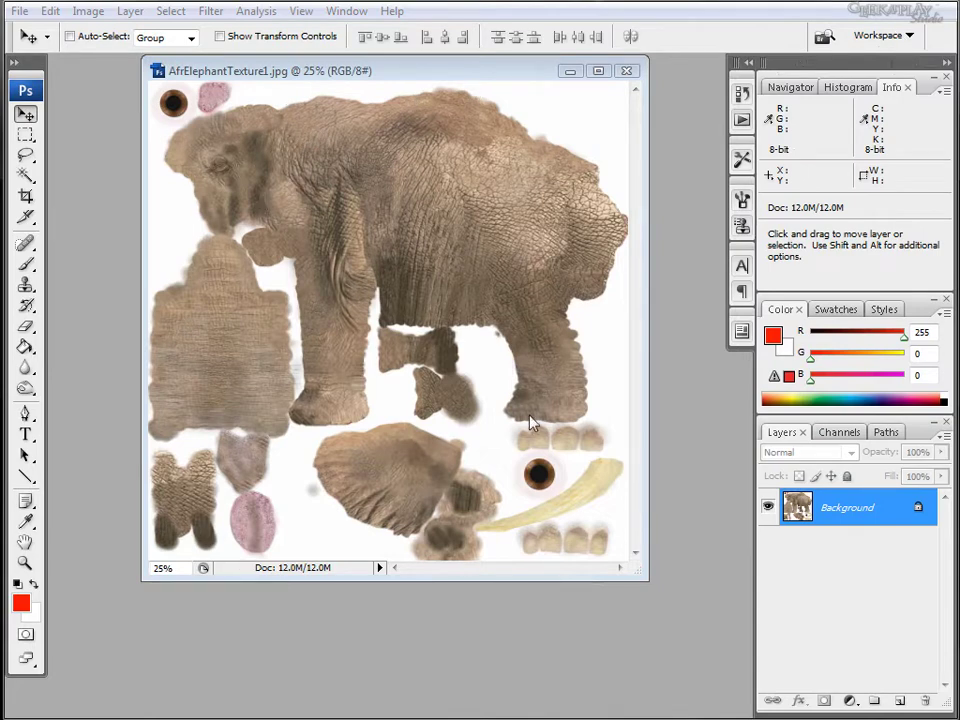
left_click_drag(643, 577, 695, 649)
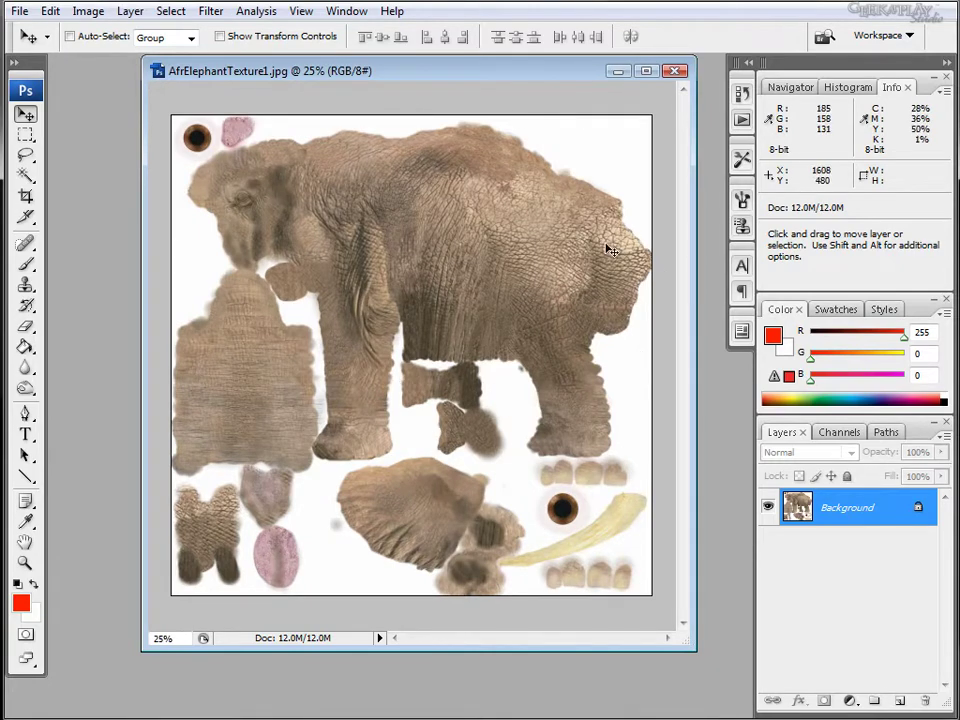
- Add a new layer above the elephant texture and set up the Brush with an orange foreground color, RGB 255, 144, 0
left_click(900, 703)
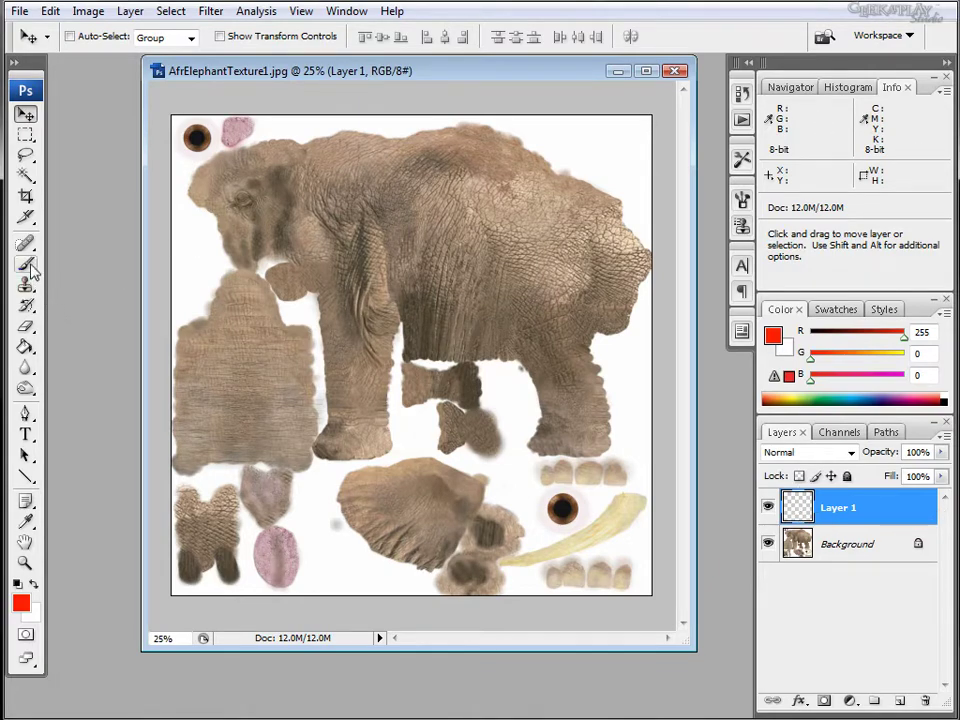
left_click(27, 265)
left_click(21, 603)
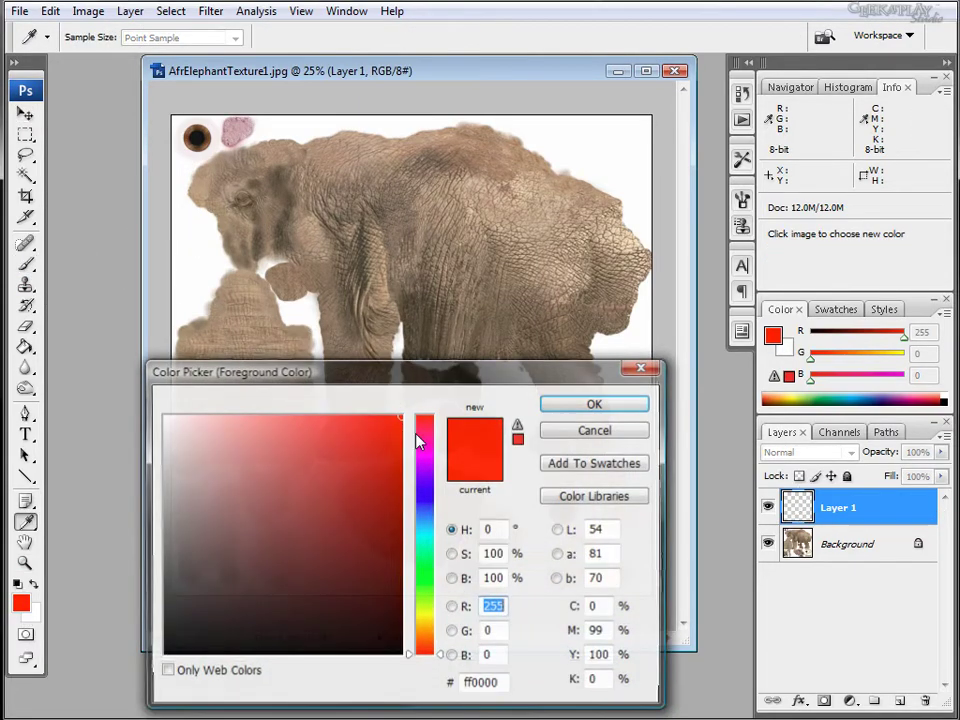
left_click(424, 628)
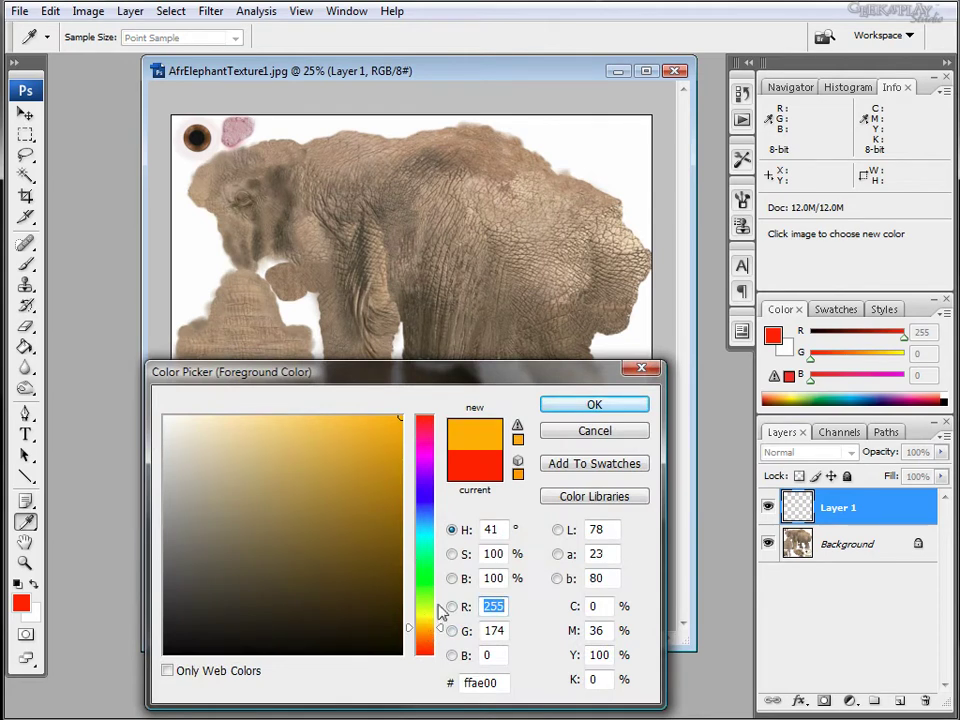
left_click_drag(440, 612, 426, 643)
left_click(612, 404)
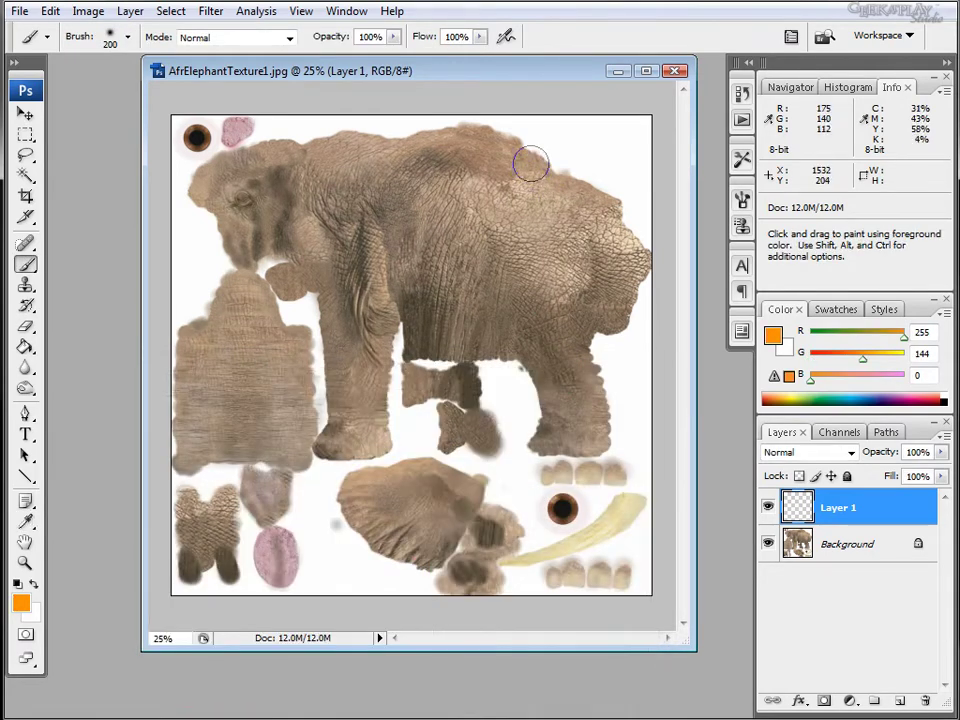
- Paint broad orange stripes across the elephant's shoulder, flank and both legs on Layer 1
mouse_move(529, 161)
left_mouse_down()
mouse_move(476, 311)
mouse_move(477, 336)
left_mouse_up()
mouse_move(441, 132)
left_mouse_down()
mouse_move(429, 146)
mouse_move(407, 335)
left_mouse_up()
mouse_move(335, 150)
left_mouse_down()
mouse_move(343, 285)
mouse_move(371, 362)
mouse_move(336, 401)
mouse_move(373, 412)
left_mouse_up()
left_click_drag(343, 347, 383, 362)
mouse_move(597, 183)
left_mouse_down()
mouse_move(561, 261)
mouse_move(540, 363)
mouse_move(568, 399)
mouse_move(598, 400)
left_mouse_up()
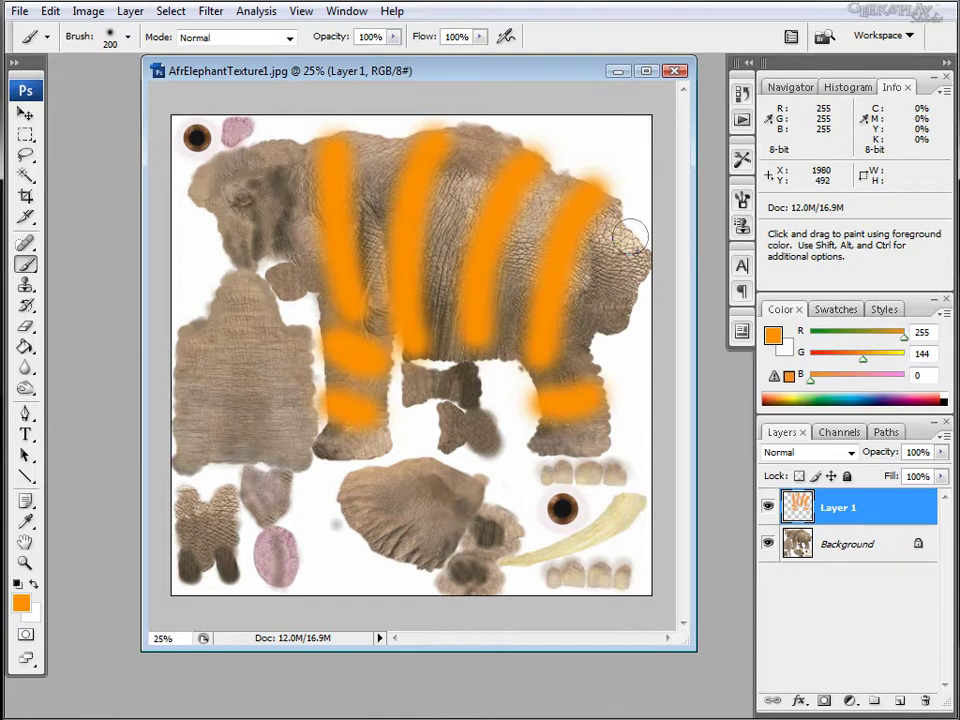
- Paint further orange stripes over the rump, the head, the large skin patch beside the front leg and the ear
left_click_drag(631, 236, 604, 315)
left_click_drag(282, 152, 276, 245)
left_click_drag(200, 328, 298, 335)
left_click_drag(190, 398, 309, 408)
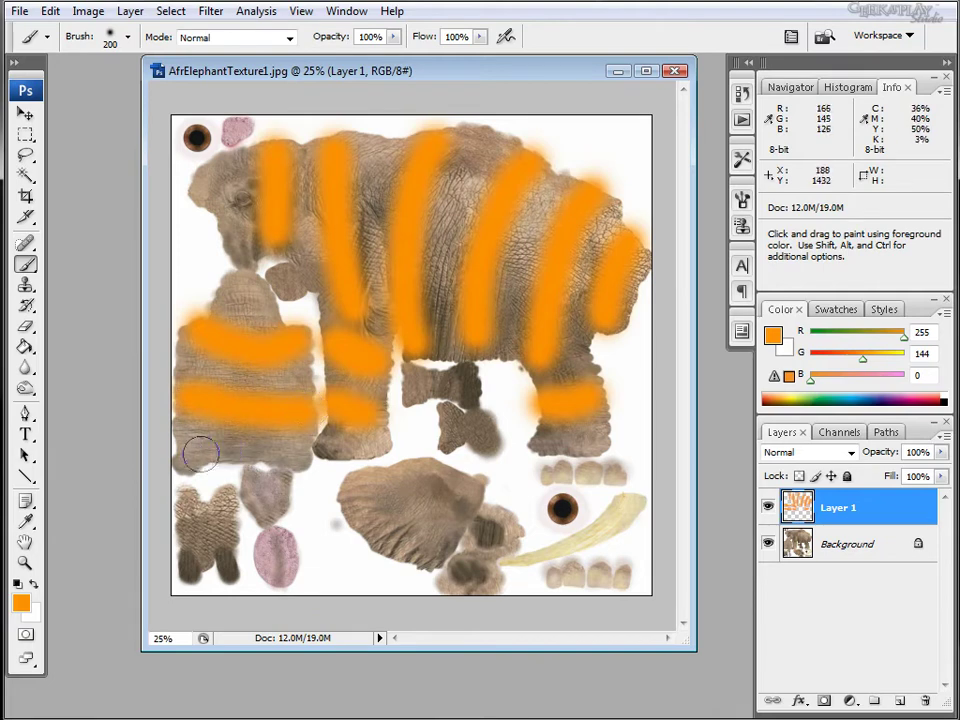
left_click_drag(185, 450, 310, 452)
left_click_drag(365, 468, 378, 560)
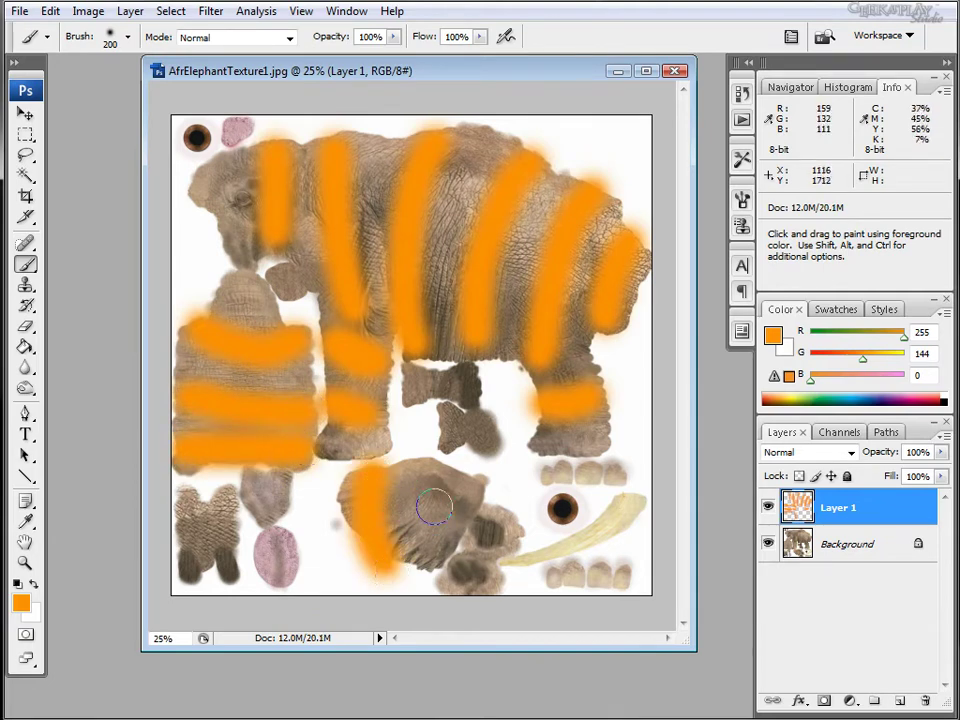
mouse_move(440, 455)
left_mouse_down()
mouse_move(437, 512)
mouse_move(455, 558)
left_mouse_up()
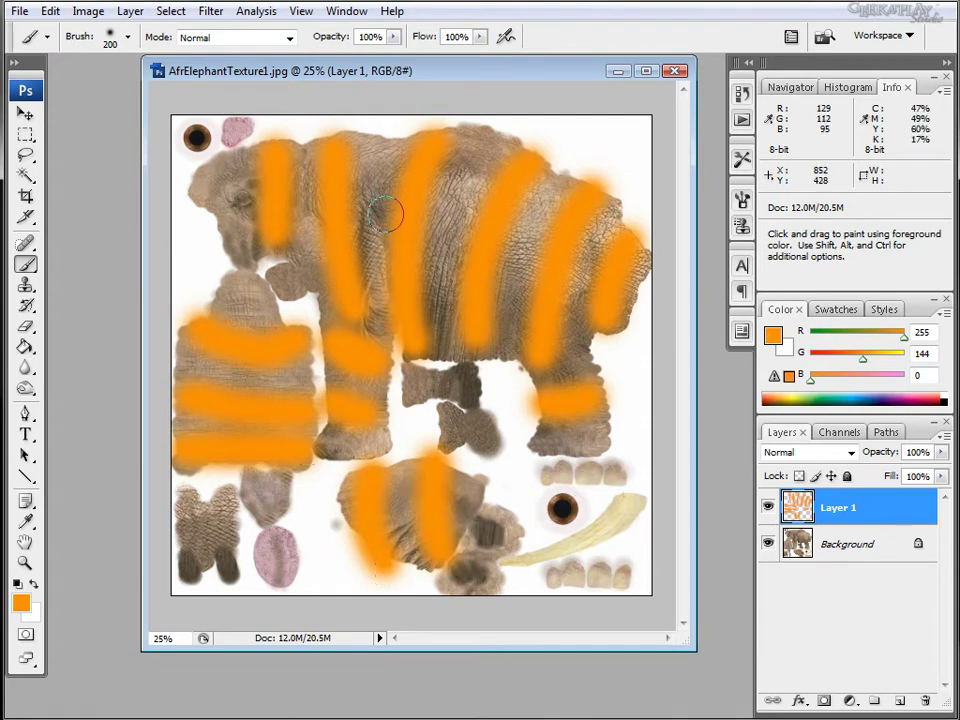
- Set the stripe layer's blend mode to Overlay and reduce its fill to 60%
left_click(850, 453)
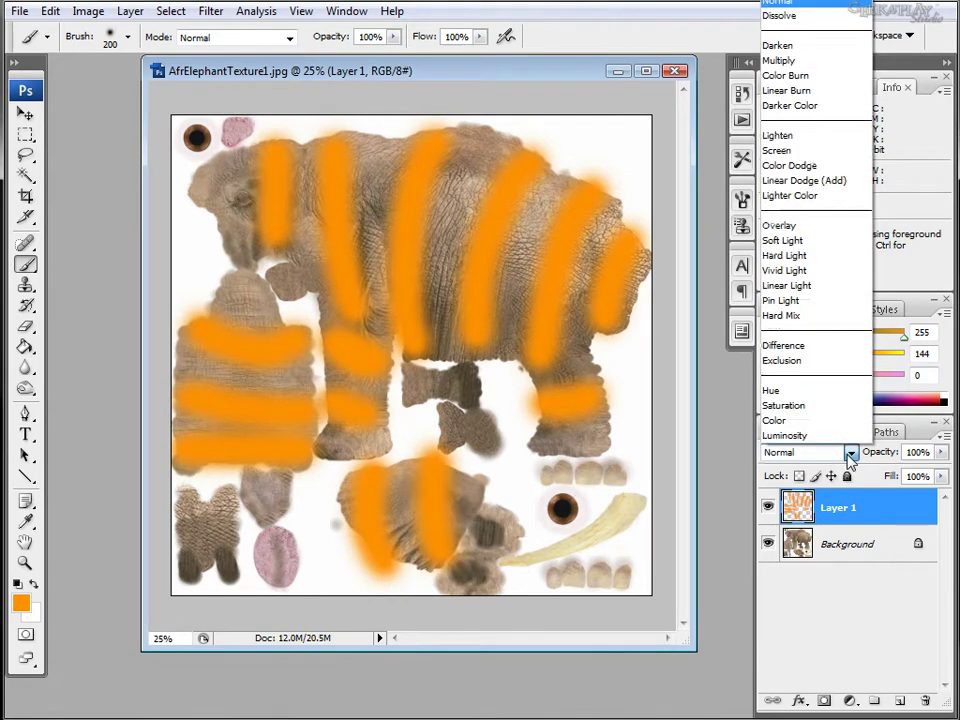
left_click(847, 228)
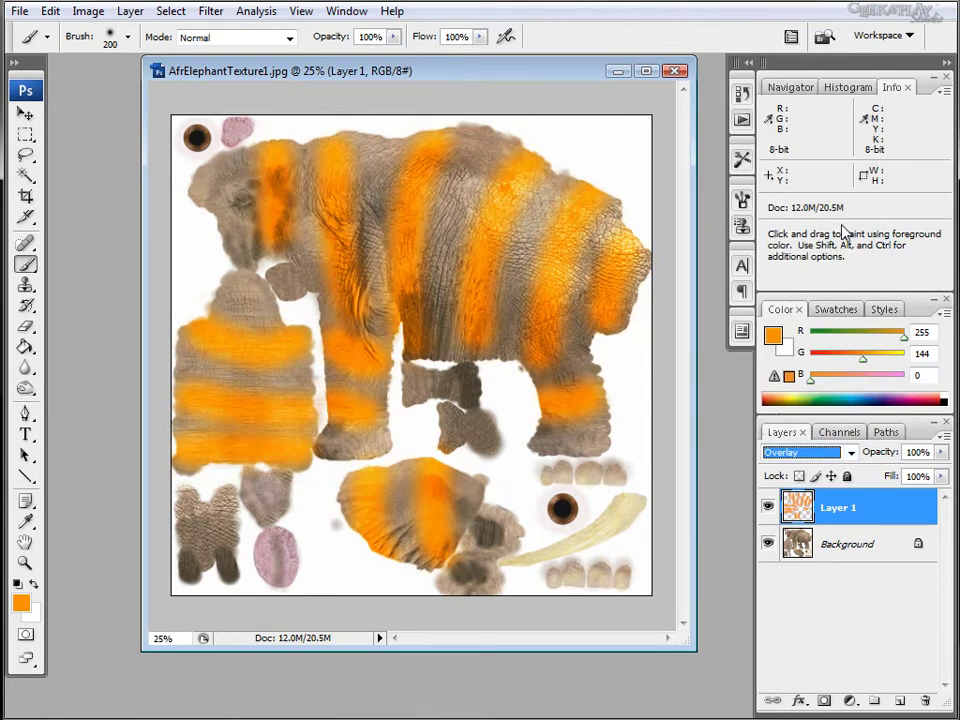
left_click(942, 478)
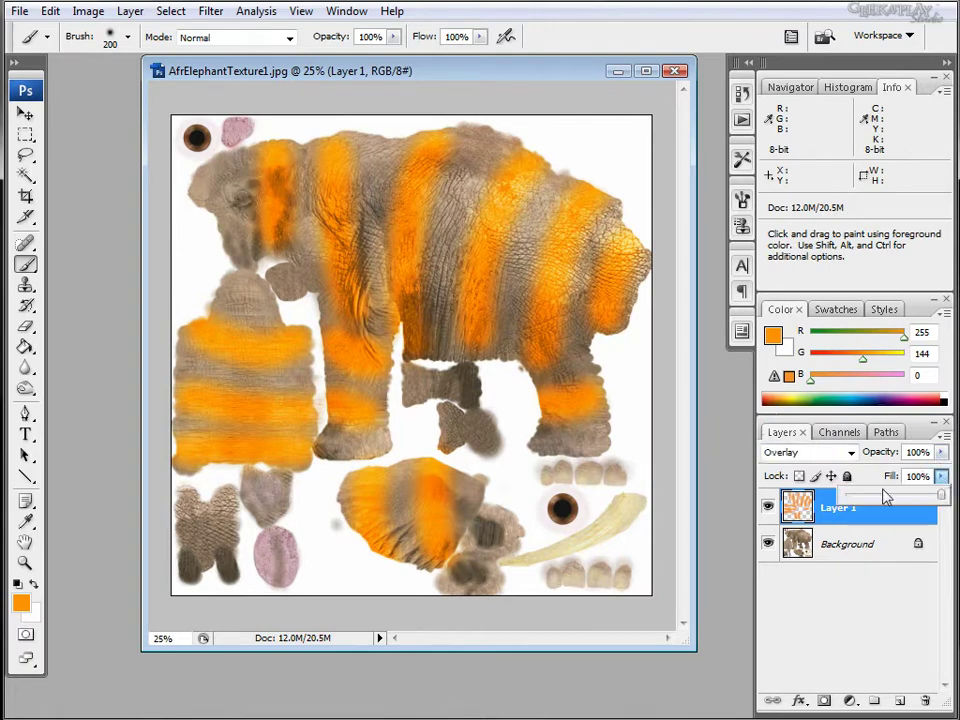
left_click_drag(938, 495, 899, 503)
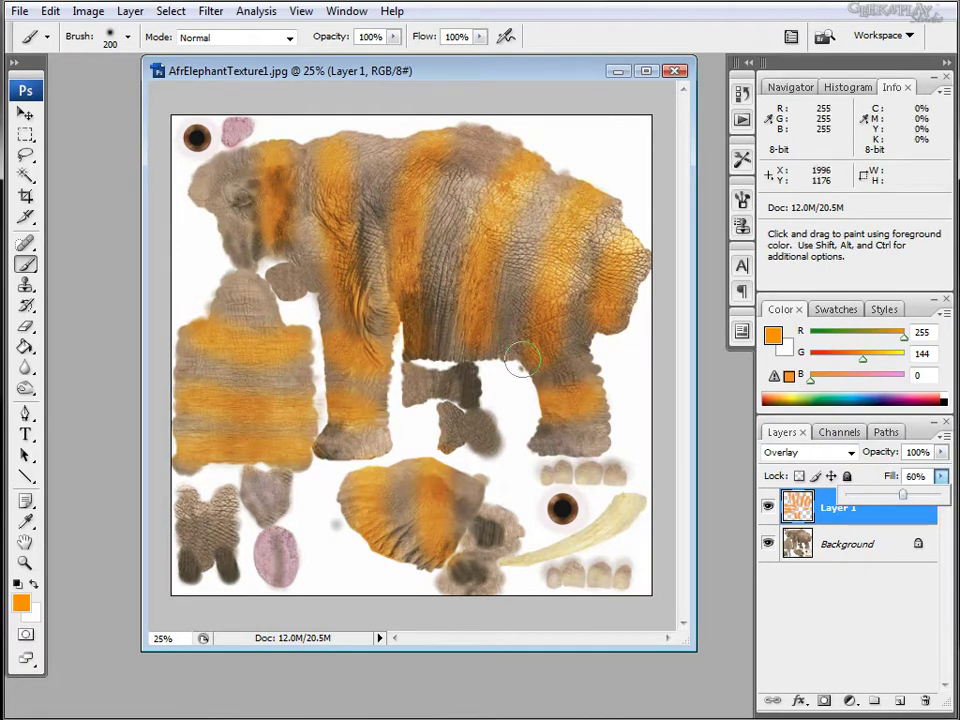
- Darken the orange stripes on Layer 1 with the Burn tool along the belly, legs, rump, large skin patch and ear
left_click(25, 388)
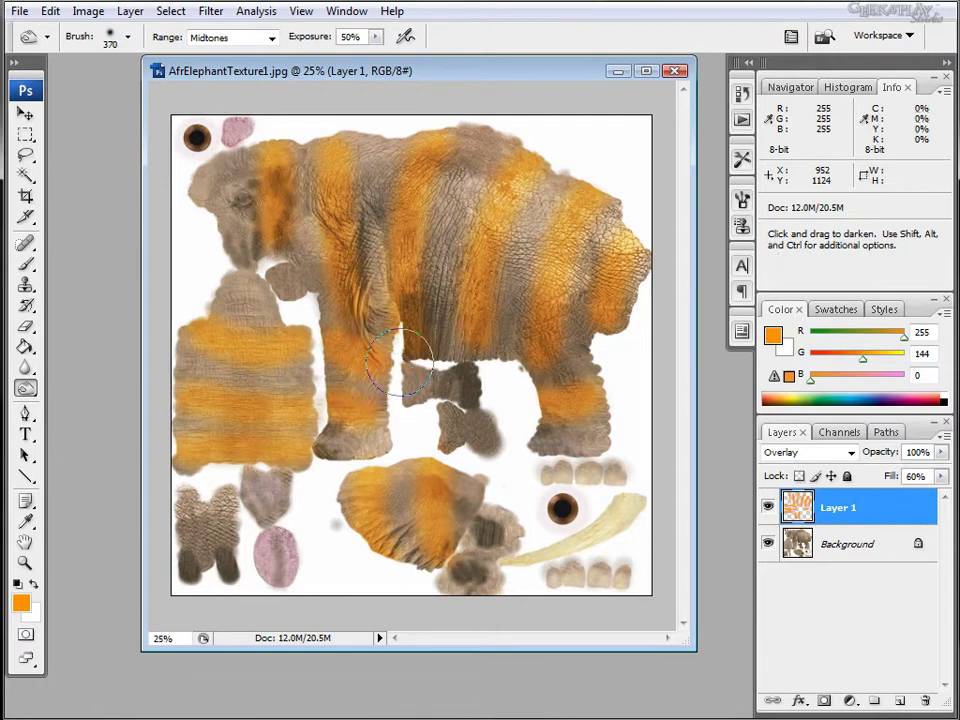
mouse_move(378, 370)
left_mouse_down()
mouse_move(368, 320)
mouse_move(393, 280)
mouse_move(539, 343)
left_mouse_up()
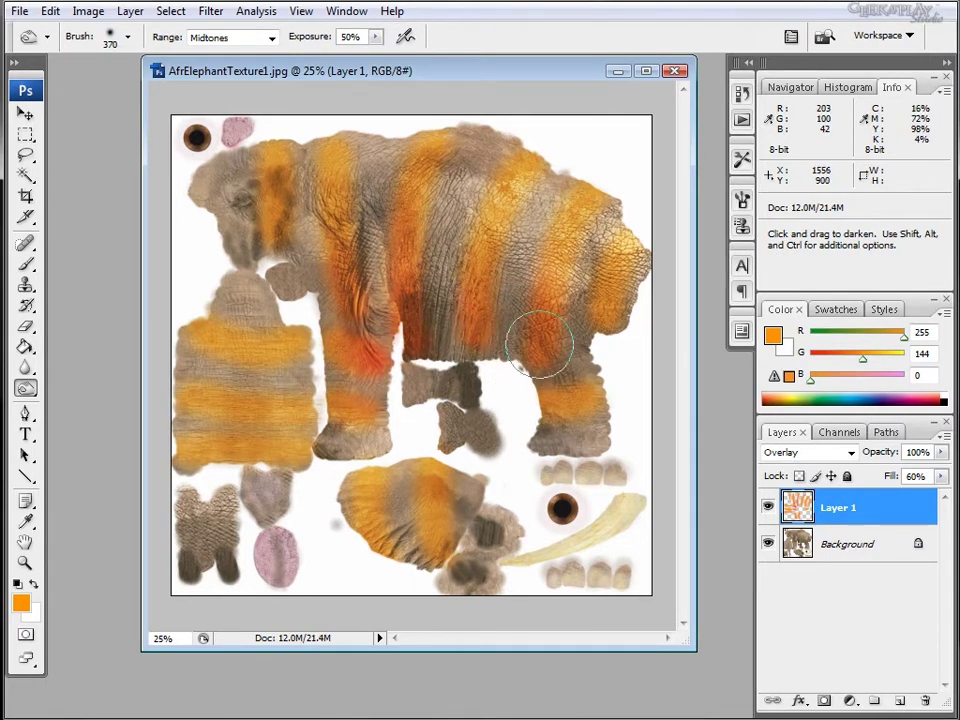
mouse_move(541, 400)
left_mouse_down()
mouse_move(552, 417)
mouse_move(570, 400)
left_mouse_up()
mouse_move(610, 300)
left_mouse_down()
mouse_move(612, 272)
mouse_move(603, 296)
left_mouse_up()
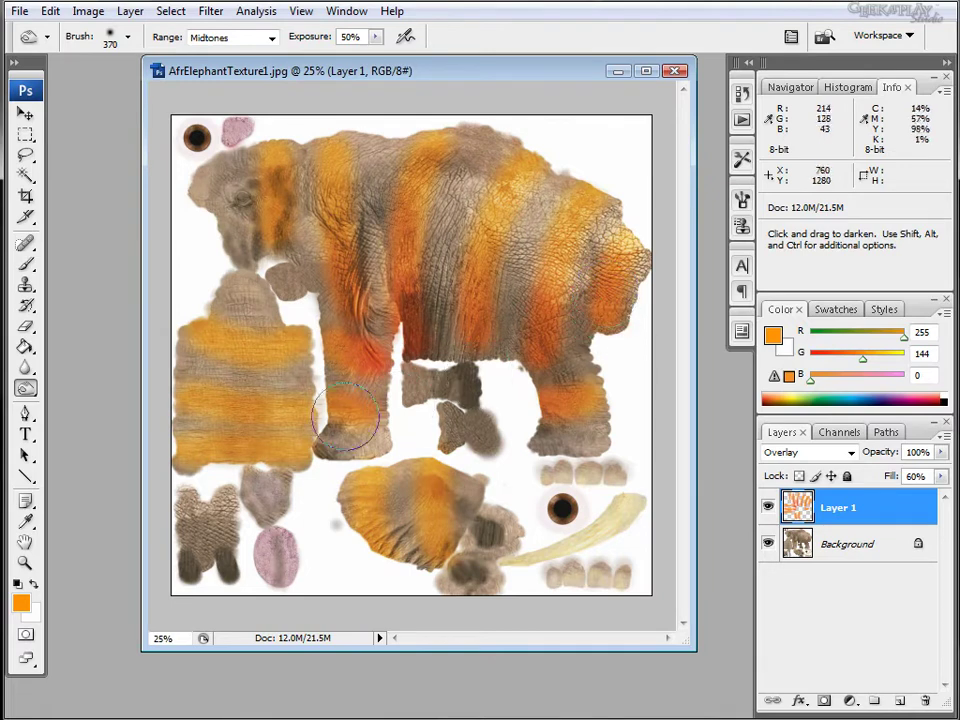
mouse_move(297, 420)
left_mouse_down()
mouse_move(279, 354)
mouse_move(193, 354)
mouse_move(191, 342)
left_mouse_up()
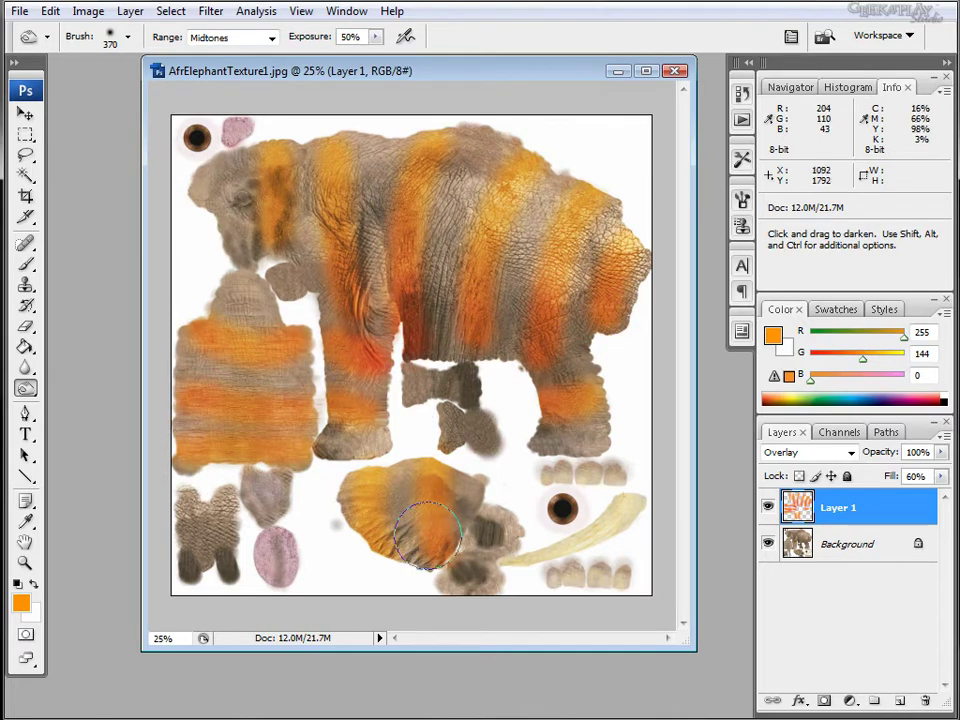
- Burn the Background layer's skin texture across the belly, legs, large skin patch, head, ear, small patches and toenails
left_click(845, 544)
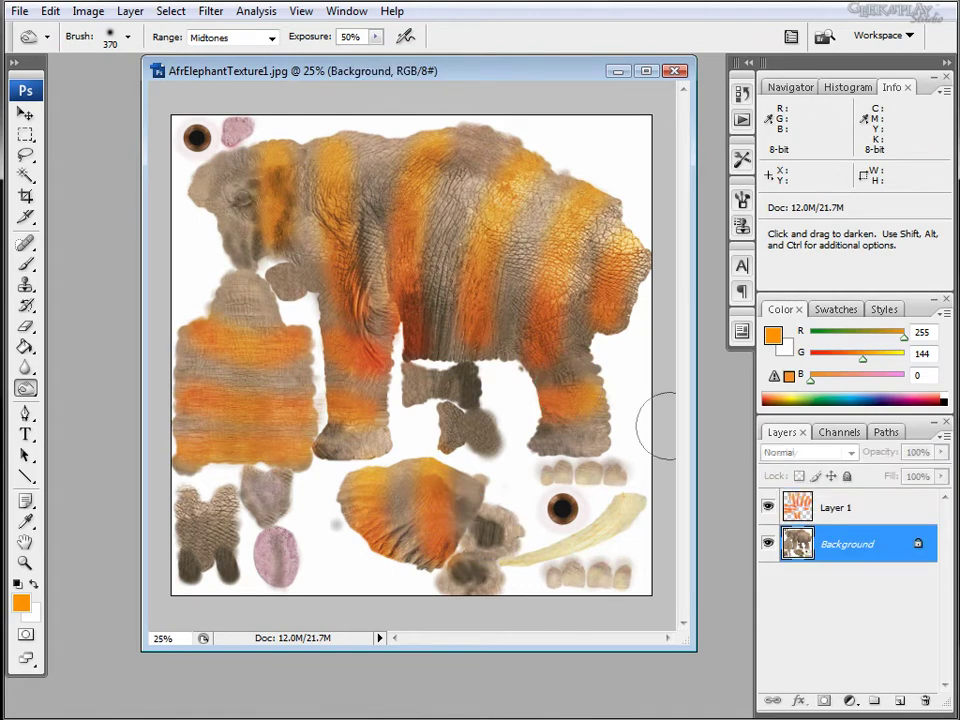
mouse_move(403, 215)
left_mouse_down()
mouse_move(495, 340)
mouse_move(506, 318)
mouse_move(527, 318)
mouse_move(552, 361)
mouse_move(586, 313)
mouse_move(602, 417)
left_mouse_up()
mouse_move(353, 321)
left_mouse_down()
mouse_move(351, 393)
mouse_move(366, 416)
left_mouse_up()
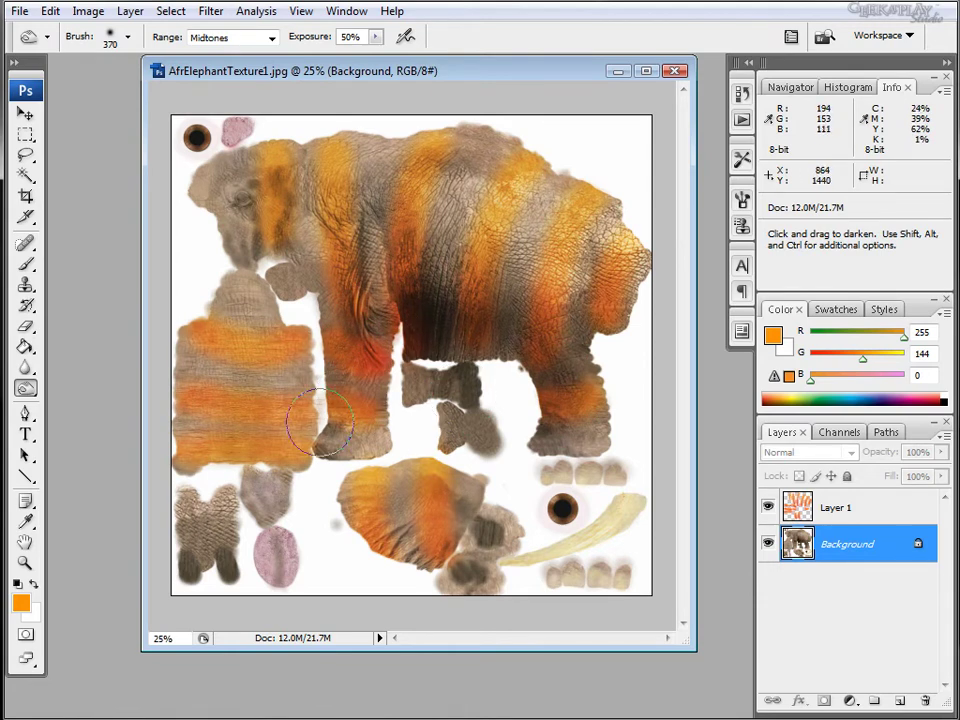
left_click_drag(261, 345, 262, 401)
mouse_move(188, 318)
left_mouse_down()
mouse_move(150, 285)
mouse_move(217, 265)
mouse_move(222, 330)
mouse_move(385, 537)
mouse_move(381, 548)
mouse_move(428, 462)
mouse_move(375, 482)
mouse_move(408, 258)
left_mouse_up()
left_click_drag(245, 156, 232, 220)
left_click_drag(463, 432, 474, 432)
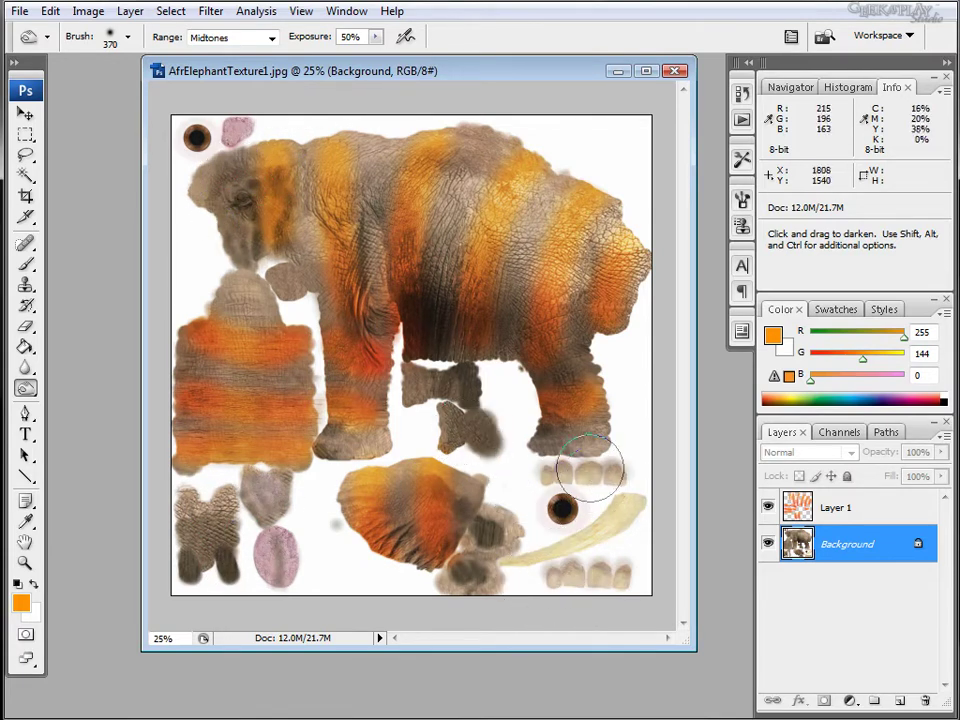
left_click_drag(589, 471, 617, 471)
mouse_move(583, 588)
left_mouse_down()
mouse_move(668, 588)
mouse_move(467, 590)
mouse_move(584, 410)
left_mouse_up()
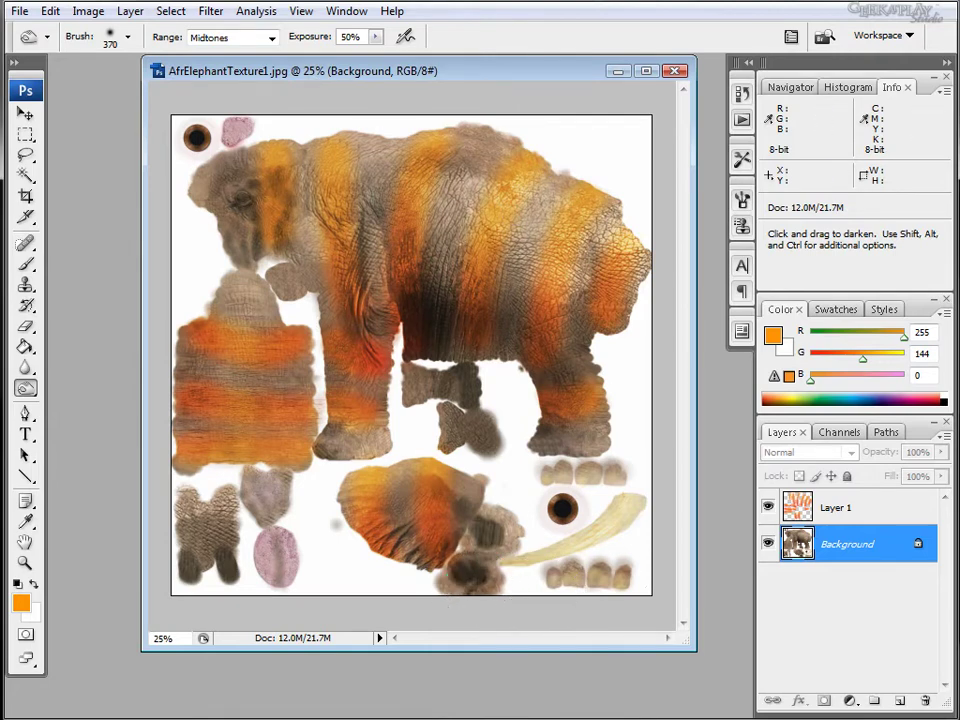
- Bring up DAZ Studio beside the 3D Bridge and export the AfrElephantTexture1.jpg image map onto the elephant
key("alt+Tab")
left_click_drag(282, 297, 202, 306)
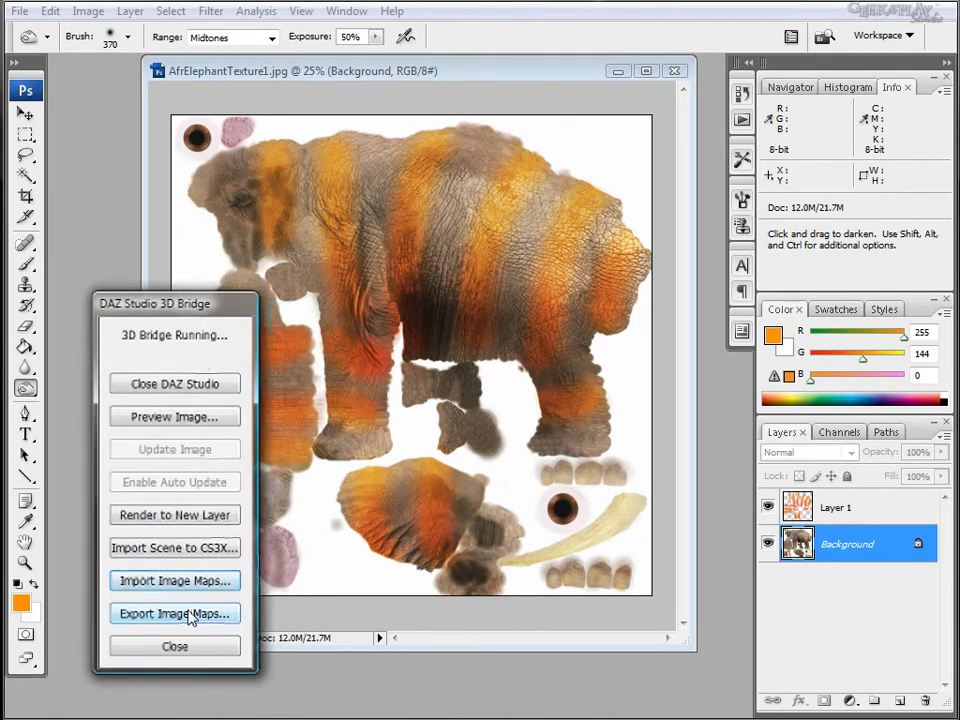
left_click_drag(959, 34, 443, 24)
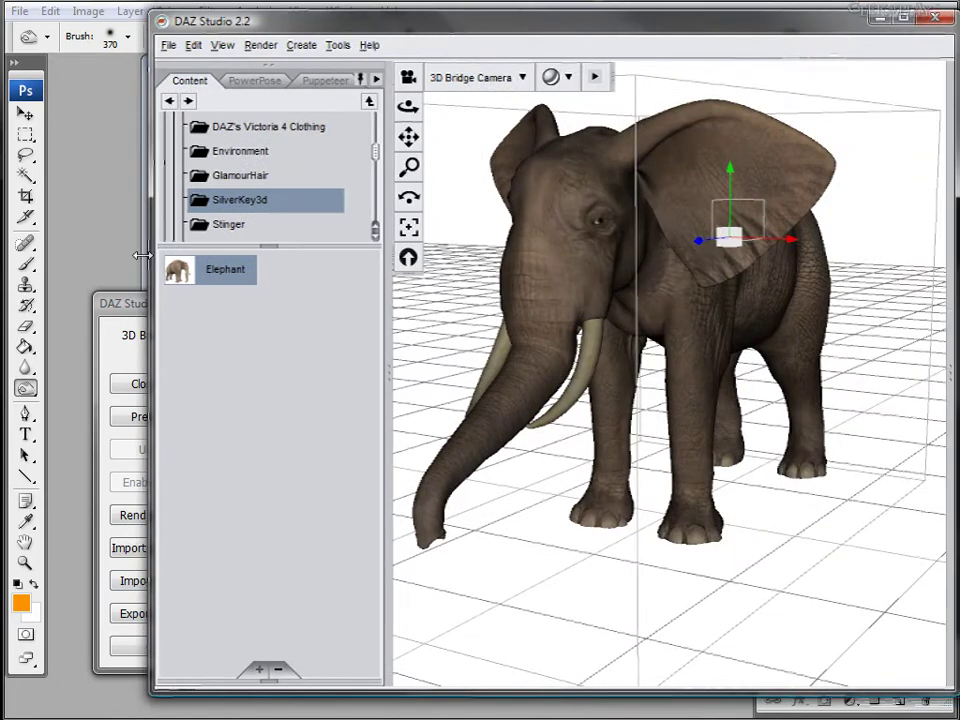
left_click_drag(140, 256, 288, 261)
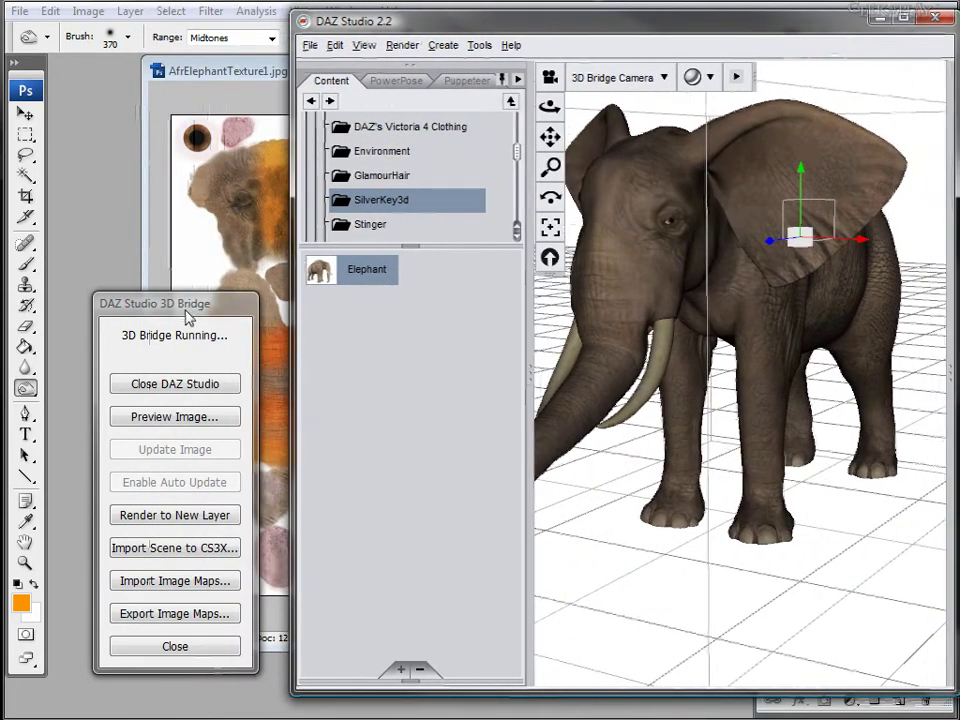
left_click(156, 618)
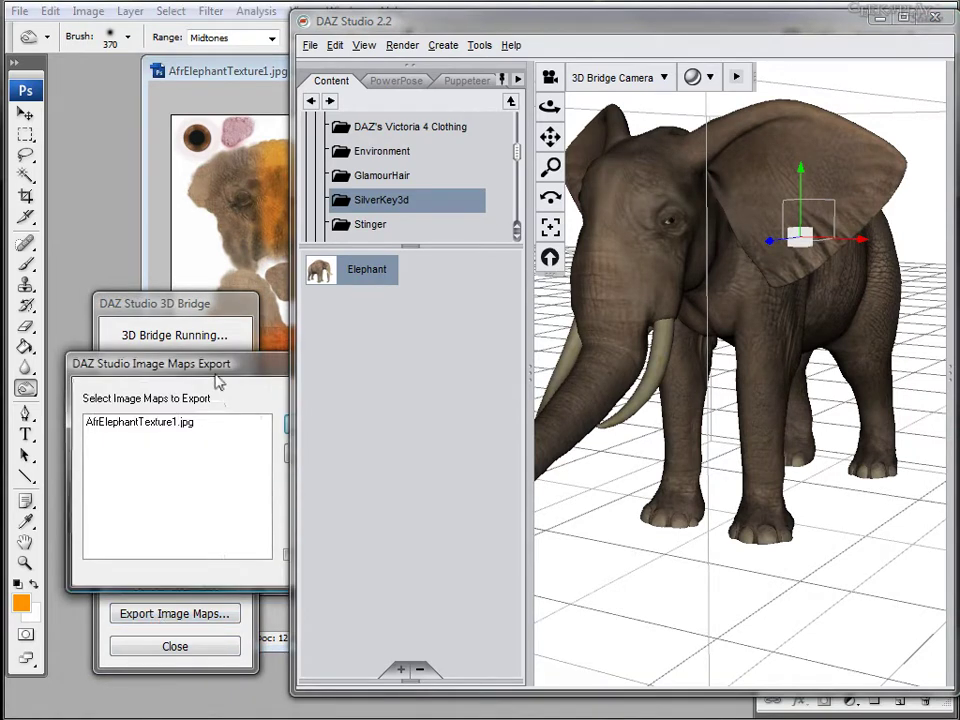
left_click_drag(219, 381, 180, 280)
left_click(66, 334)
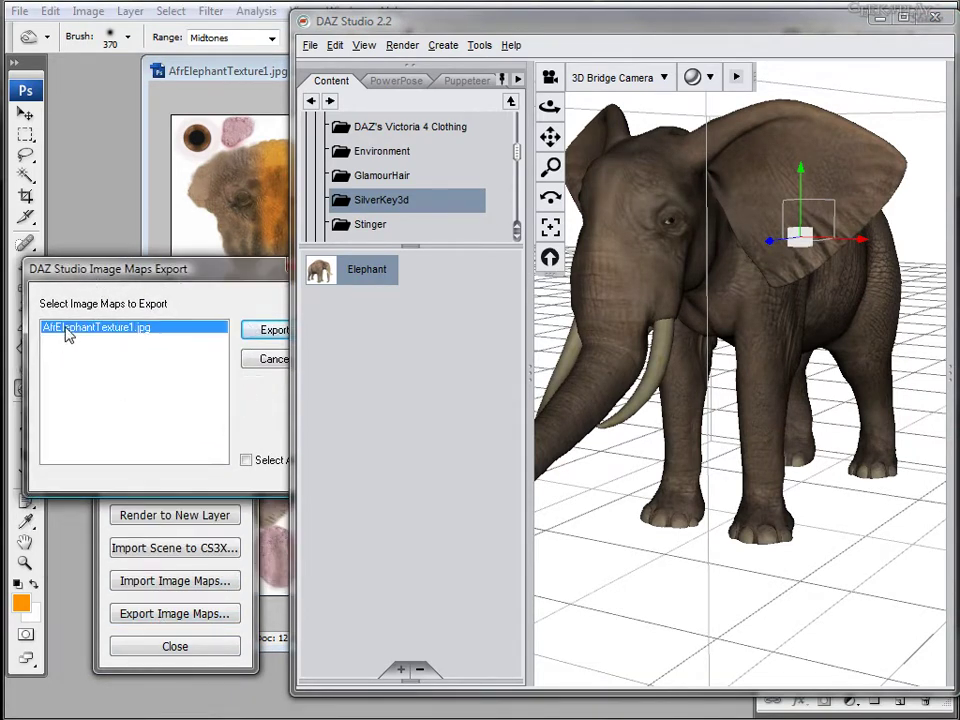
left_click(268, 329)
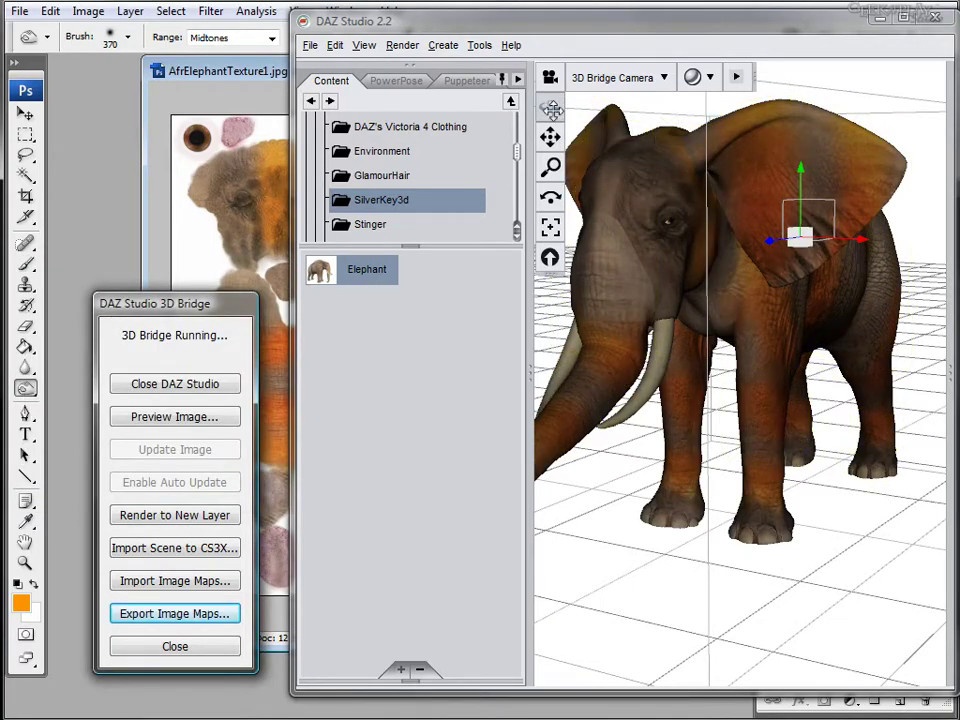
left_click_drag(551, 110, 466, 110)
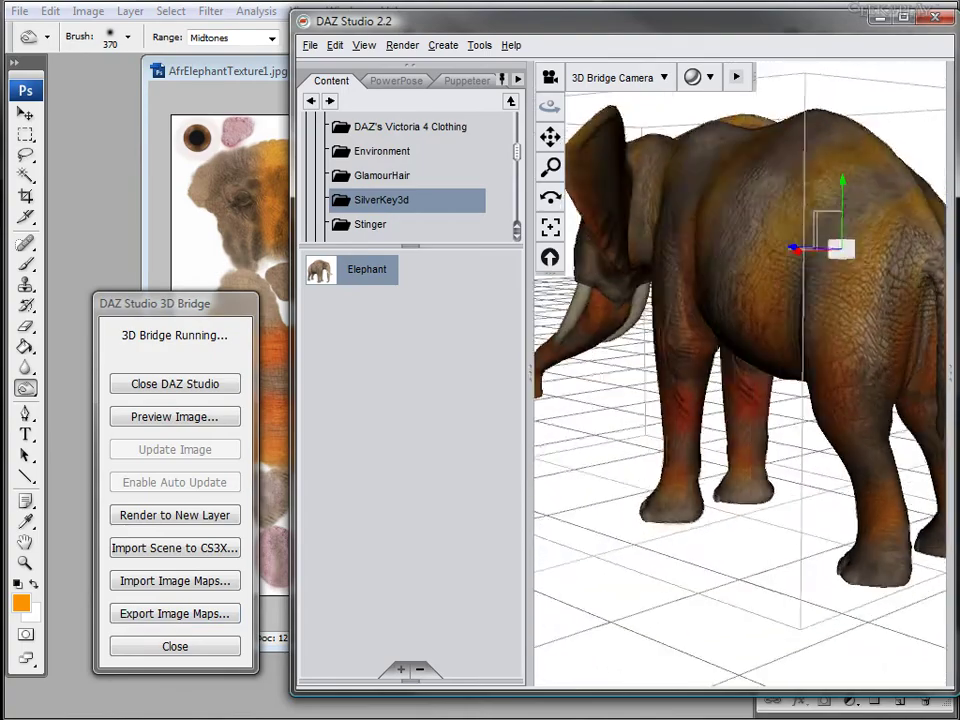
left_click_drag(631, 114, 826, 131)
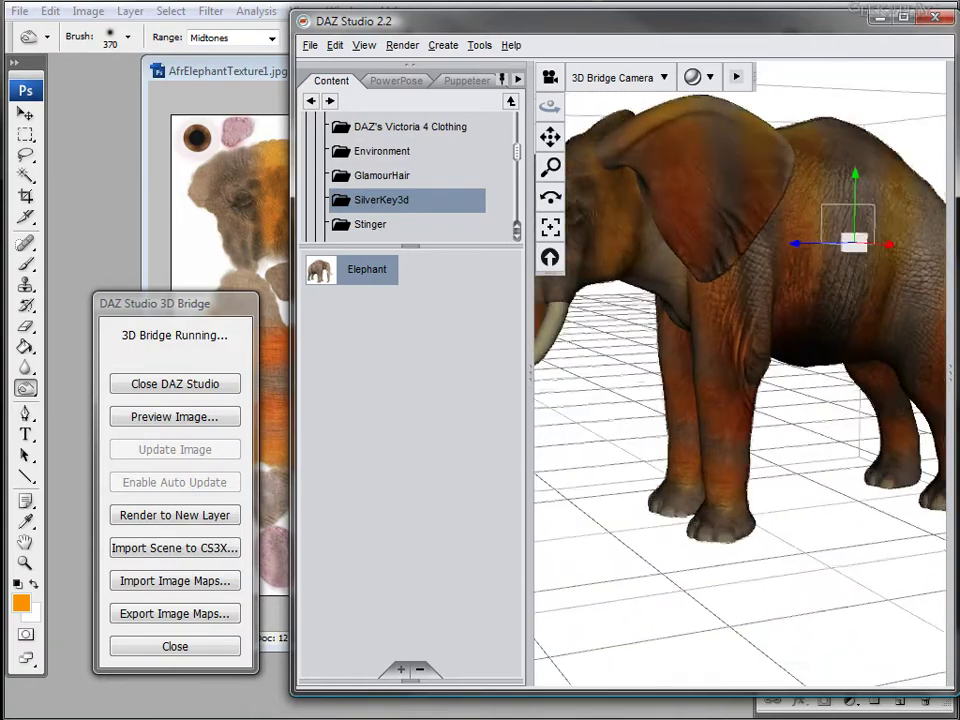
left_click_drag(550, 106, 631, 106)
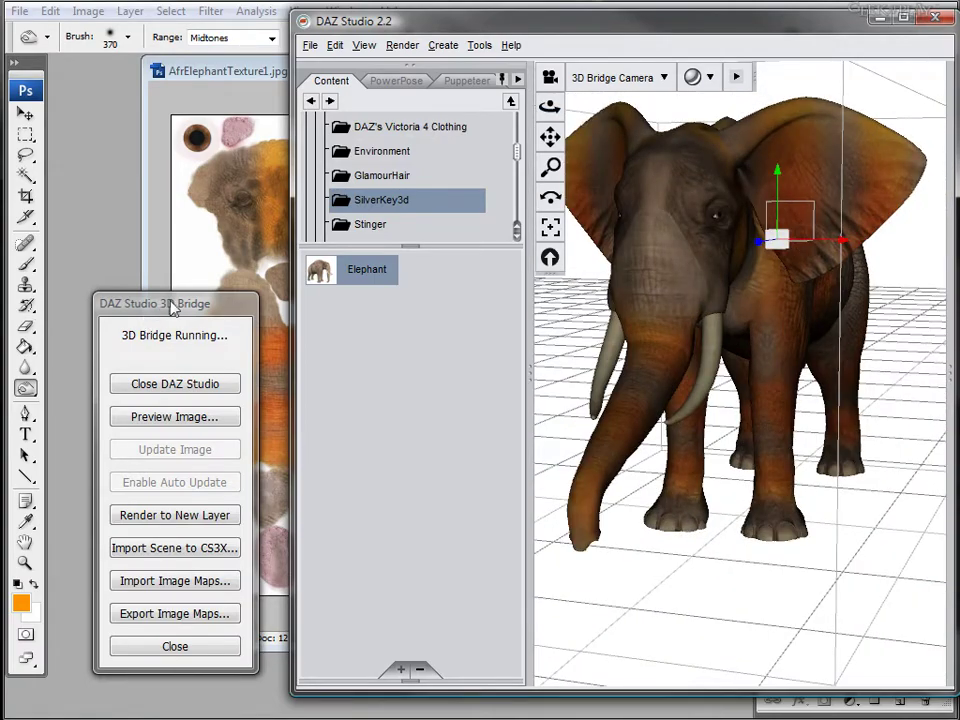
- Clear the bridge and DAZ Studio windows aside and close the AfrElephantTexture1.jpg document in Photoshop
left_click_drag(172, 310, 82, 328)
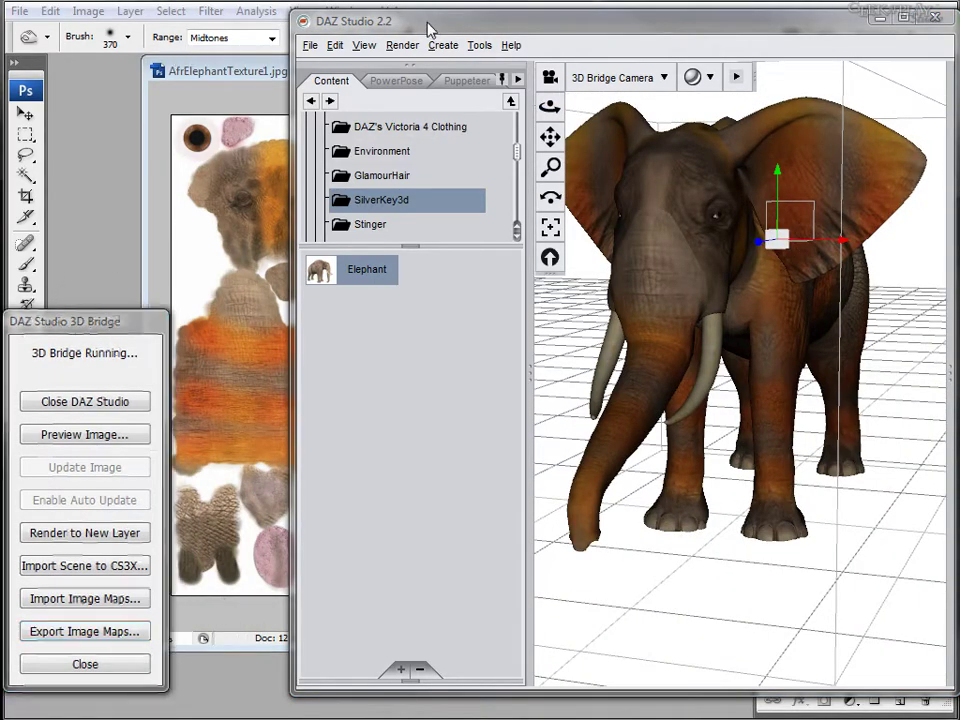
left_click_drag(428, 30, 840, 30)
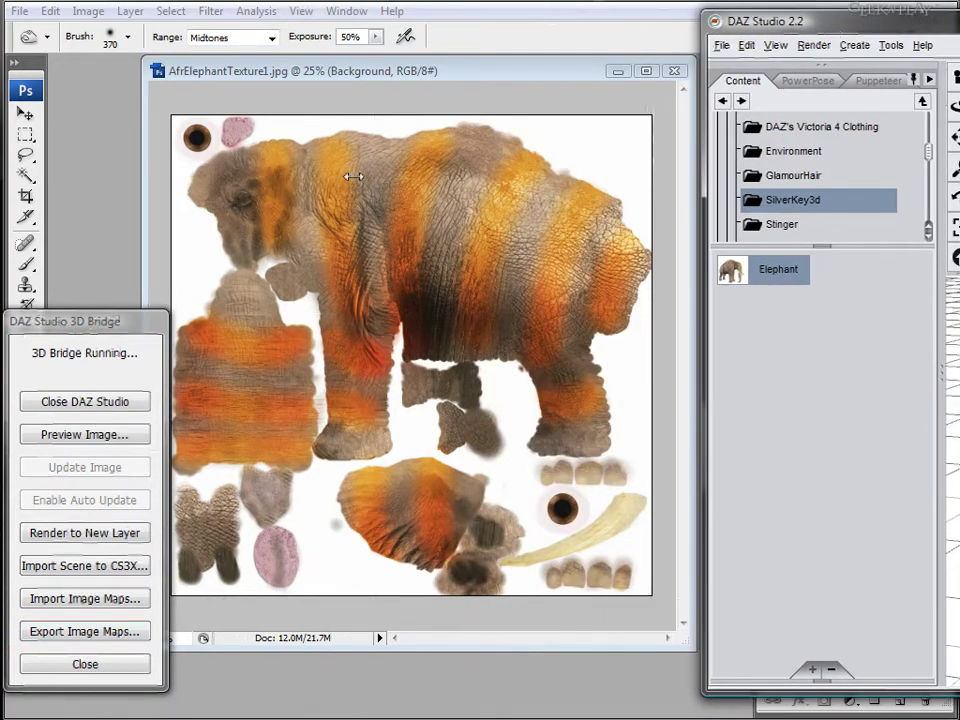
left_click(674, 71)
left_click(495, 284)
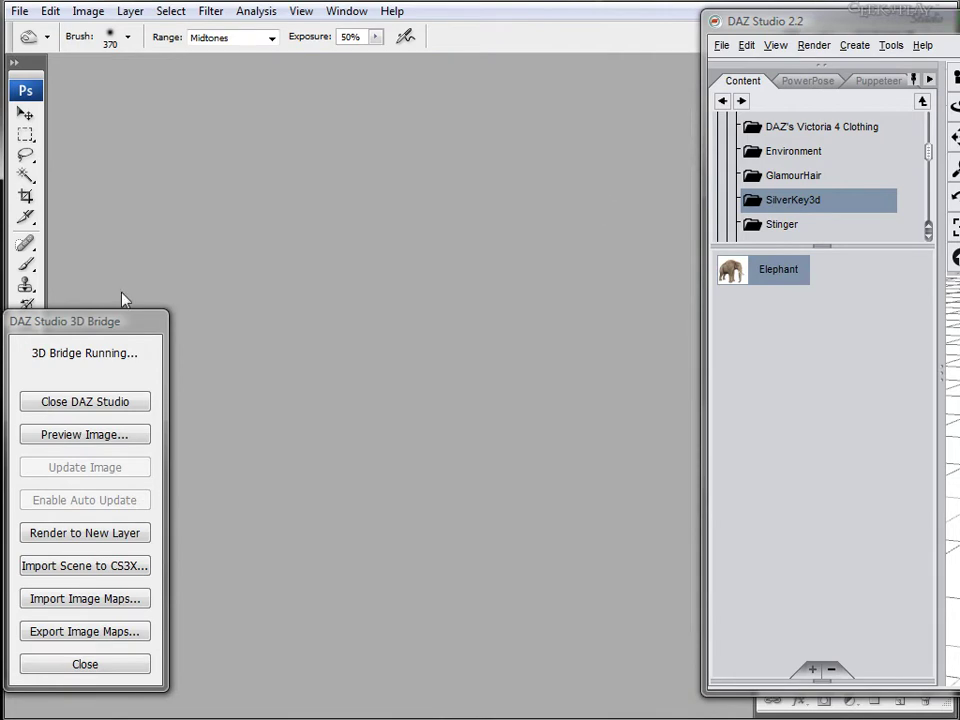
- Import a 1024 x 768 preview image of the DAZ Studio scene into Photoshop through the 3D Bridge
left_click_drag(73, 329, 166, 299)
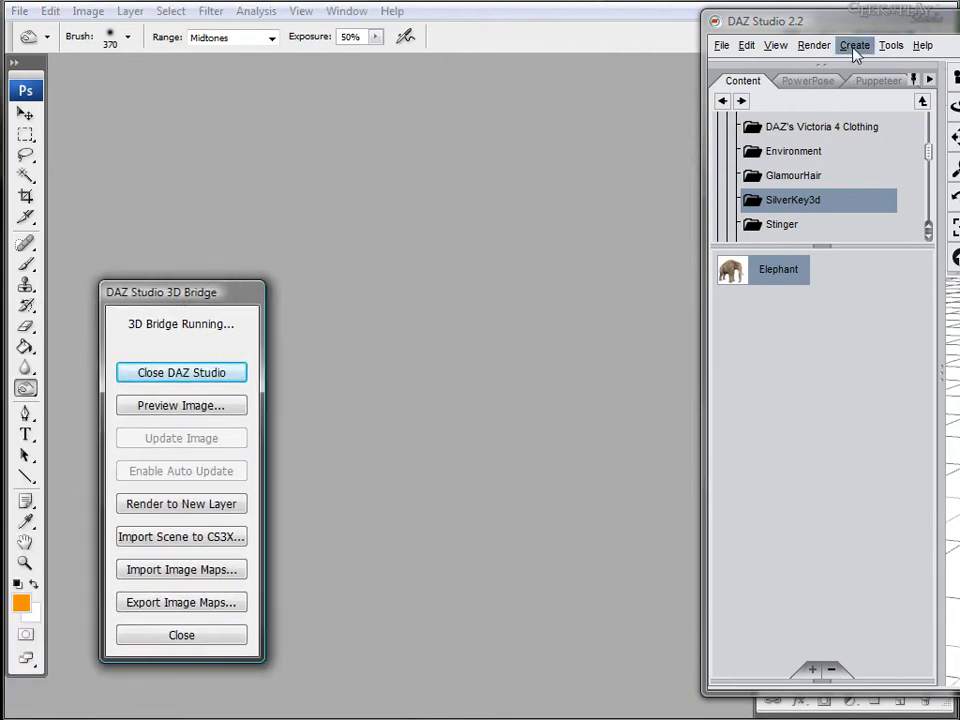
left_click_drag(848, 29, 623, 48)
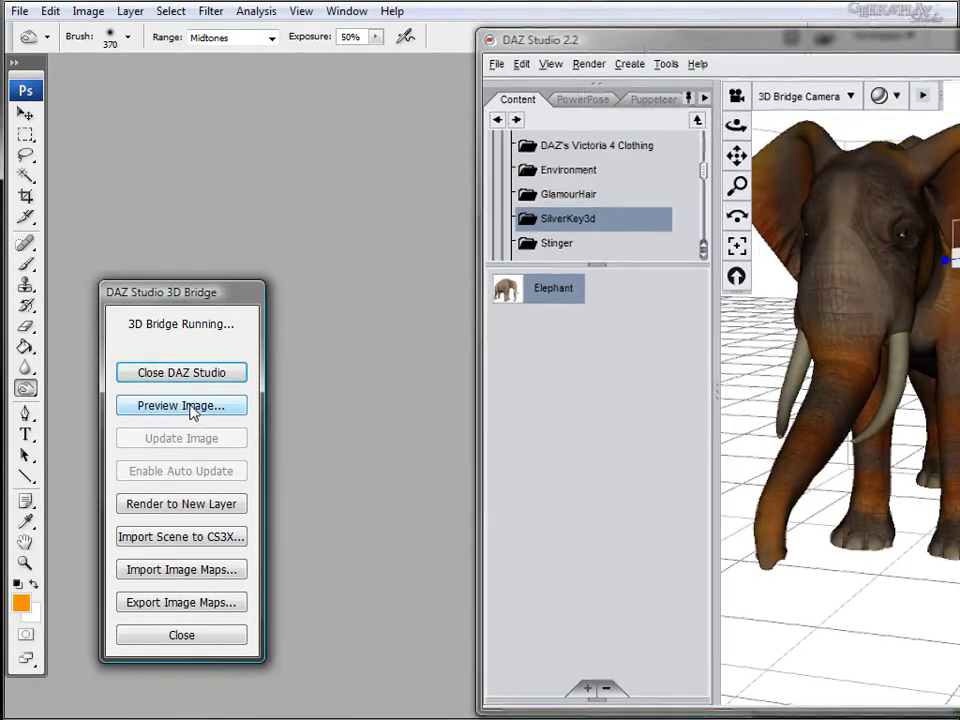
left_click(209, 407)
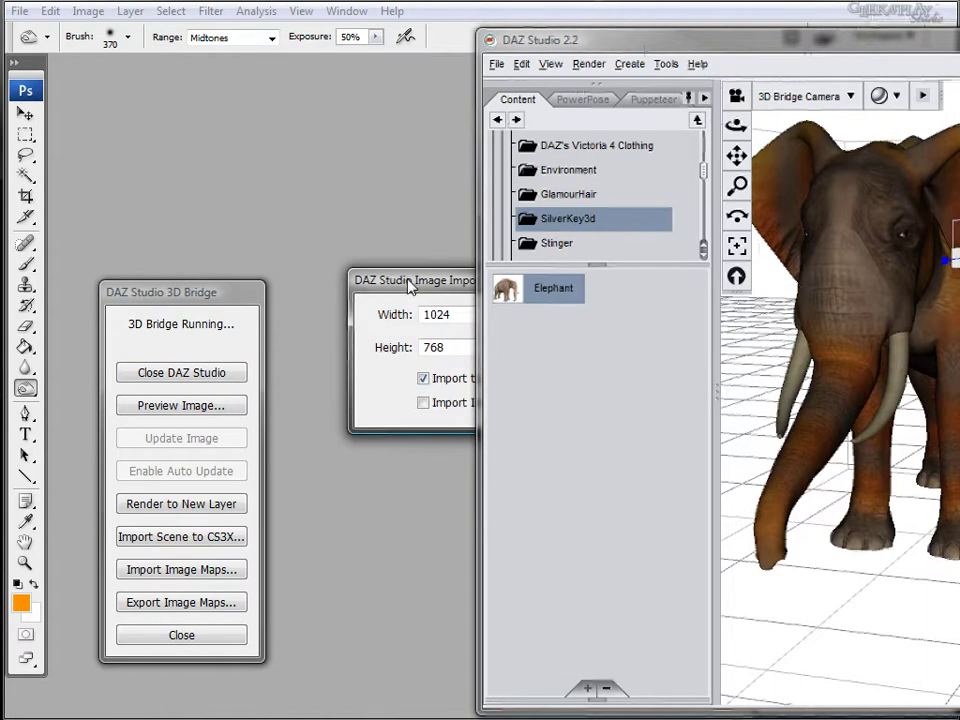
left_click_drag(412, 287, 176, 165)
left_click(334, 208)
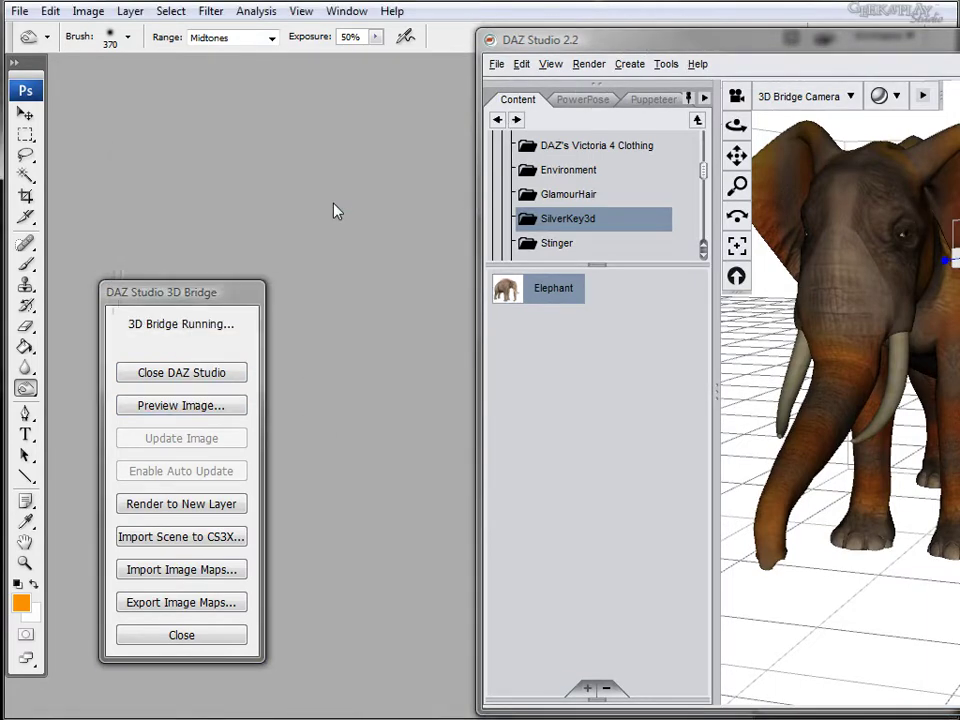
left_click_drag(533, 46, 622, 14)
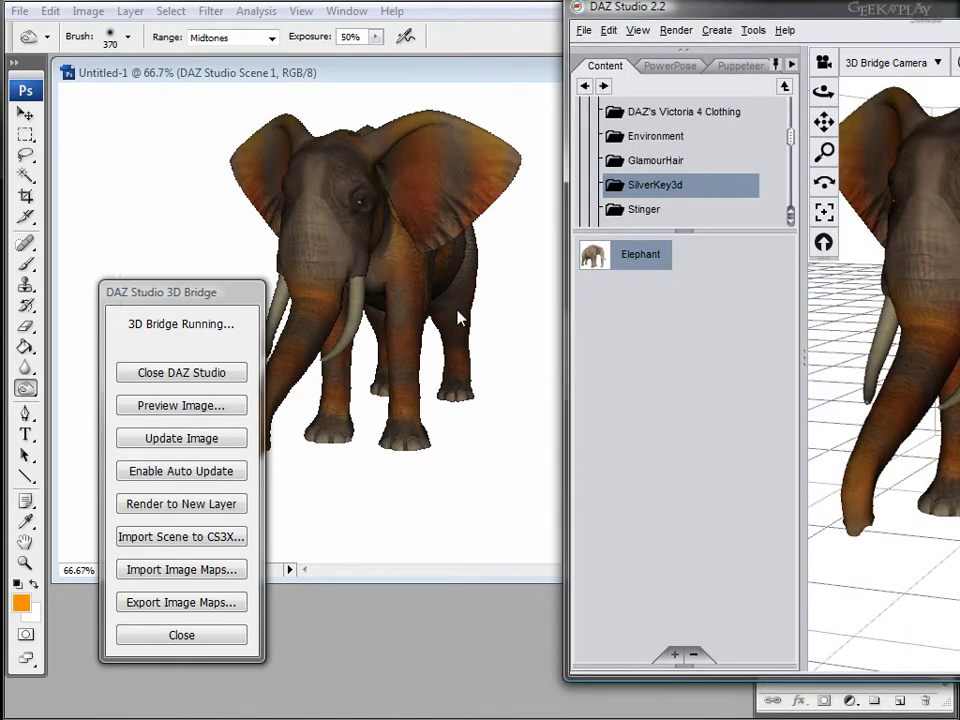
- Render the DAZ Studio scene to a new layer in the Photoshop document
left_click_drag(718, 18, 448, 38)
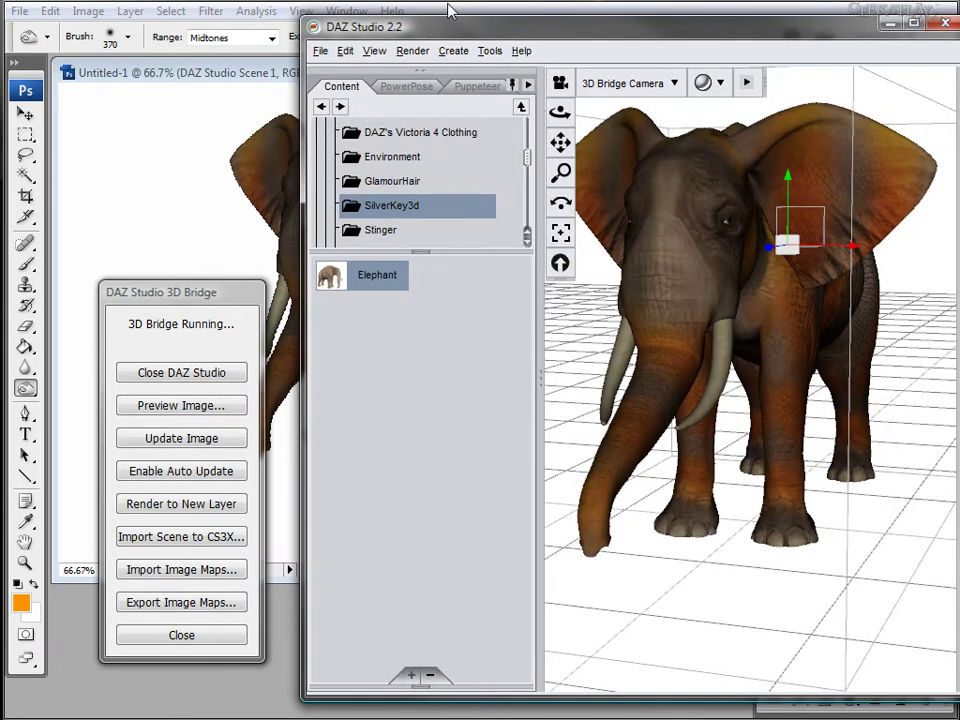
left_click_drag(432, 36, 770, 33)
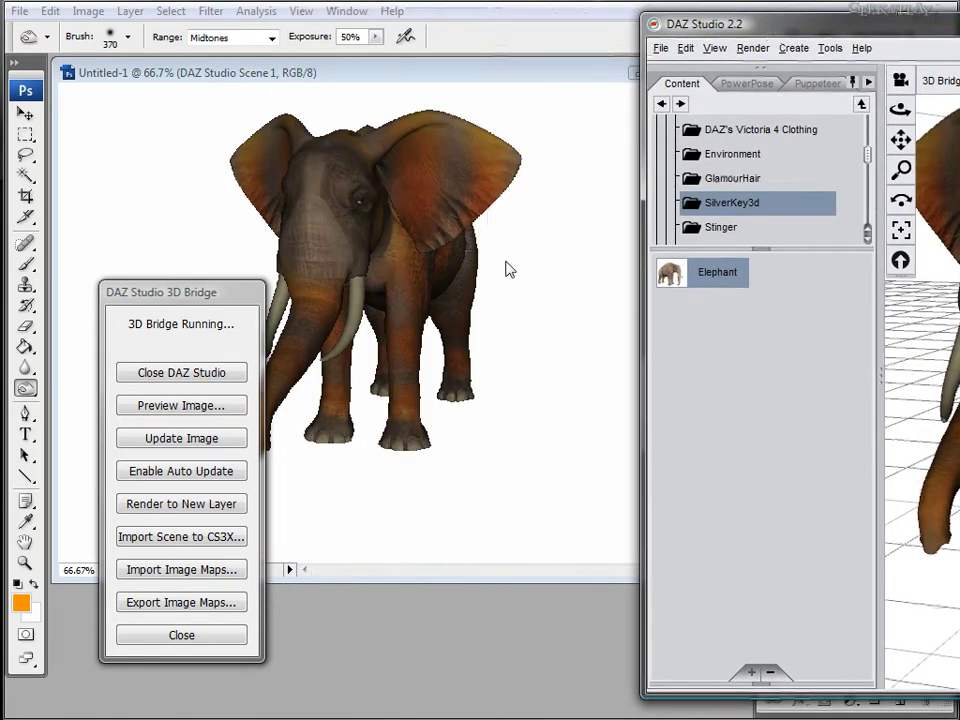
left_click(185, 504)
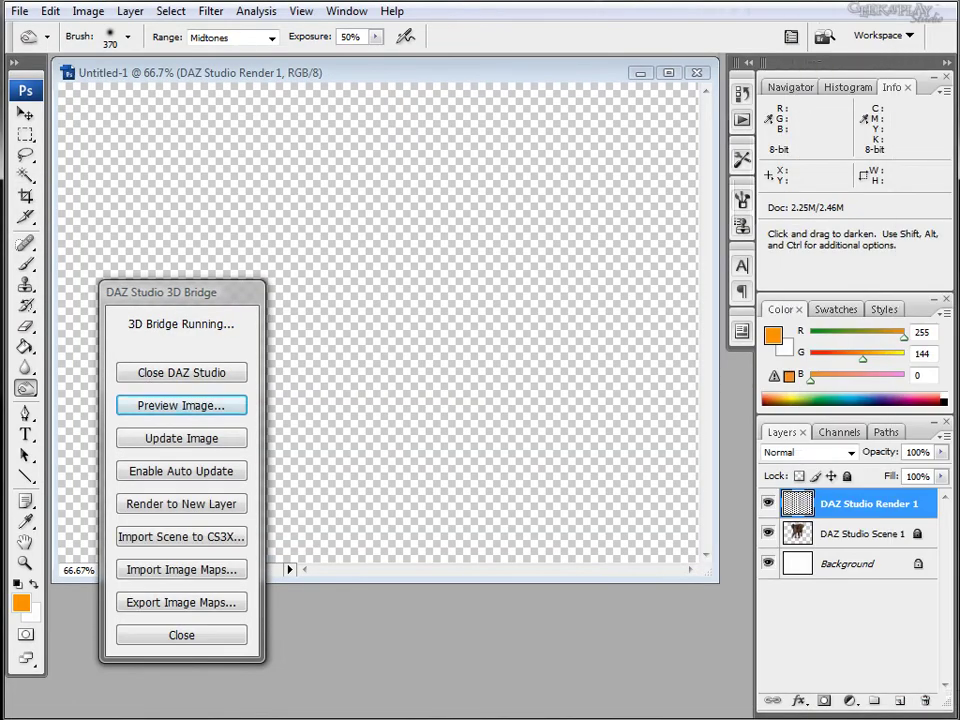
- Hide the DAZ Studio Scene 1 layer and move the rendered elephant slightly right and down on the canvas
left_click(768, 535)
left_click_drag(184, 289, 0, 289)
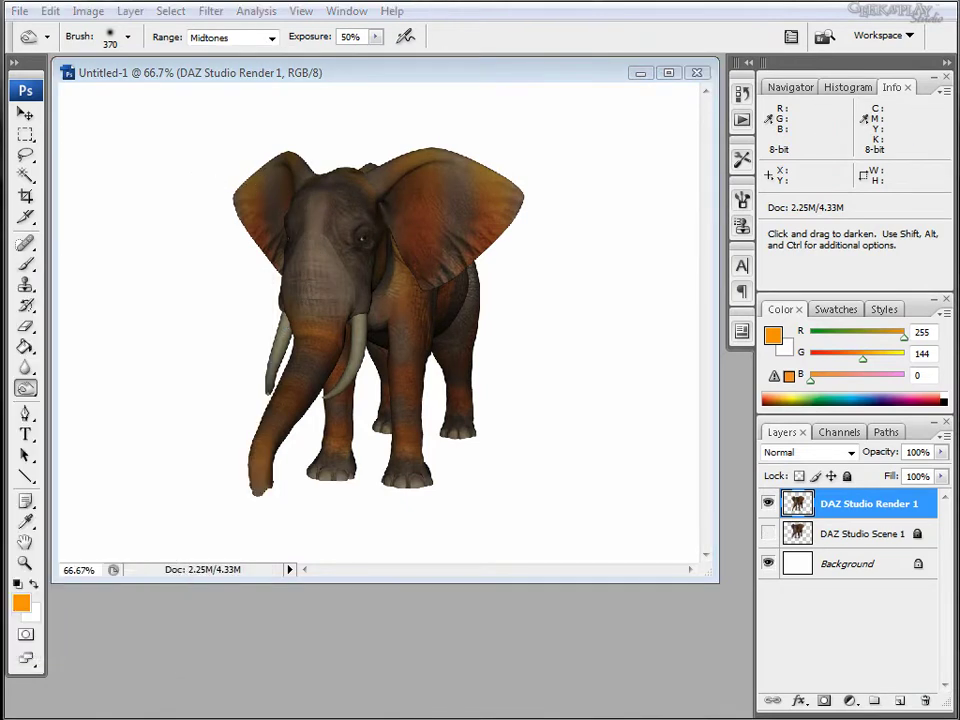
left_click(26, 114)
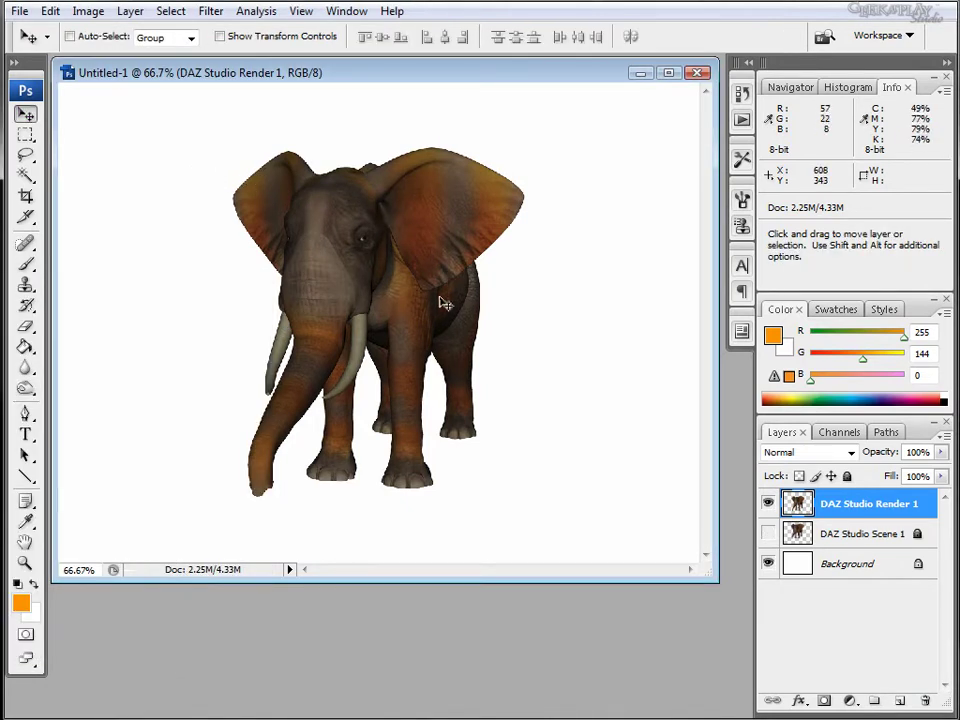
left_click_drag(445, 303, 466, 307)
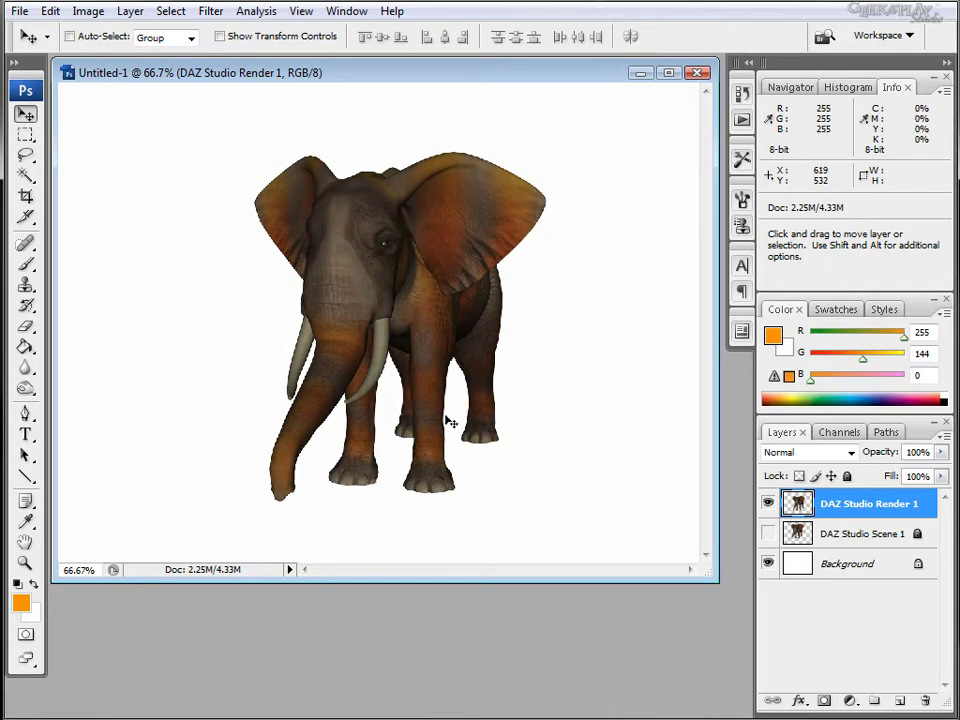
- Bring the 3D Bridge and DAZ Studio windows back into view and widen the DAZ Studio window
left_click_drag(2, 325, 145, 304)
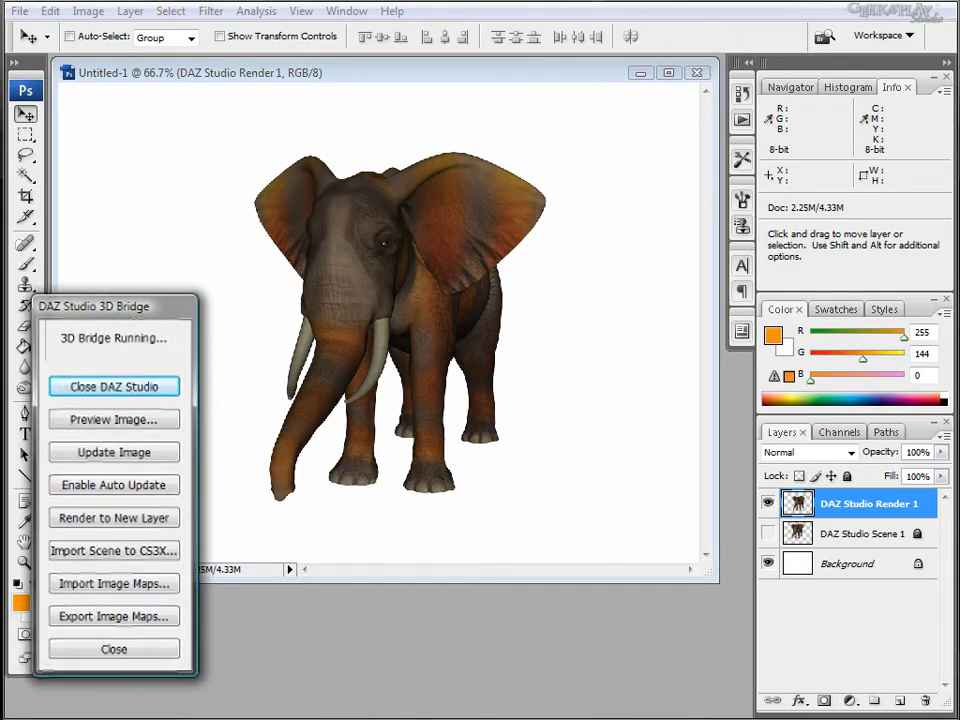
left_click_drag(958, 50, 529, 32)
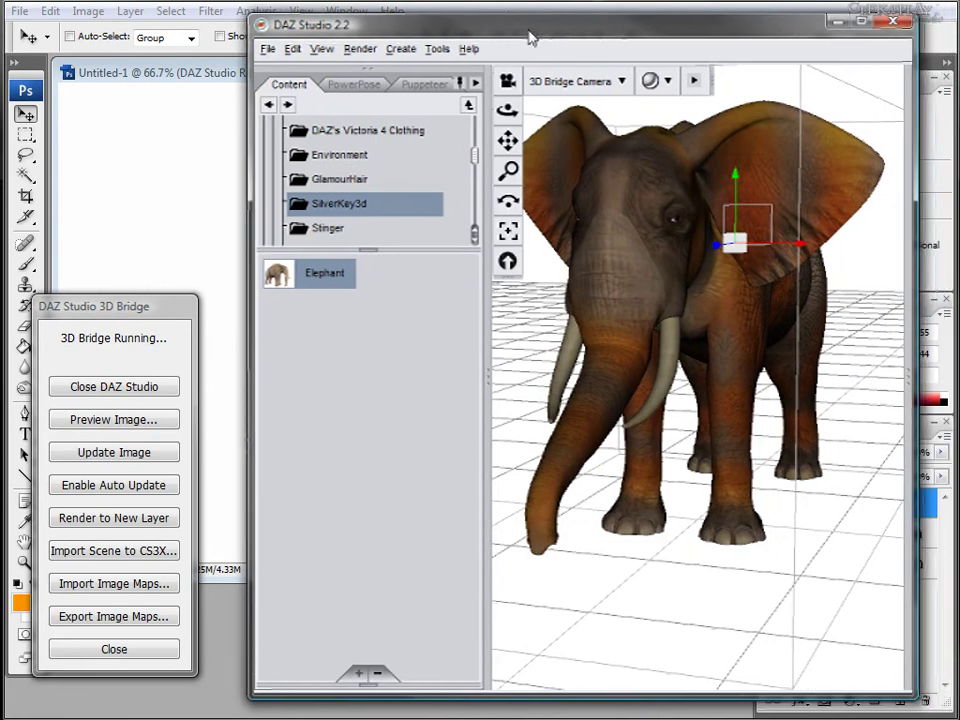
left_click_drag(256, 350, 302, 352)
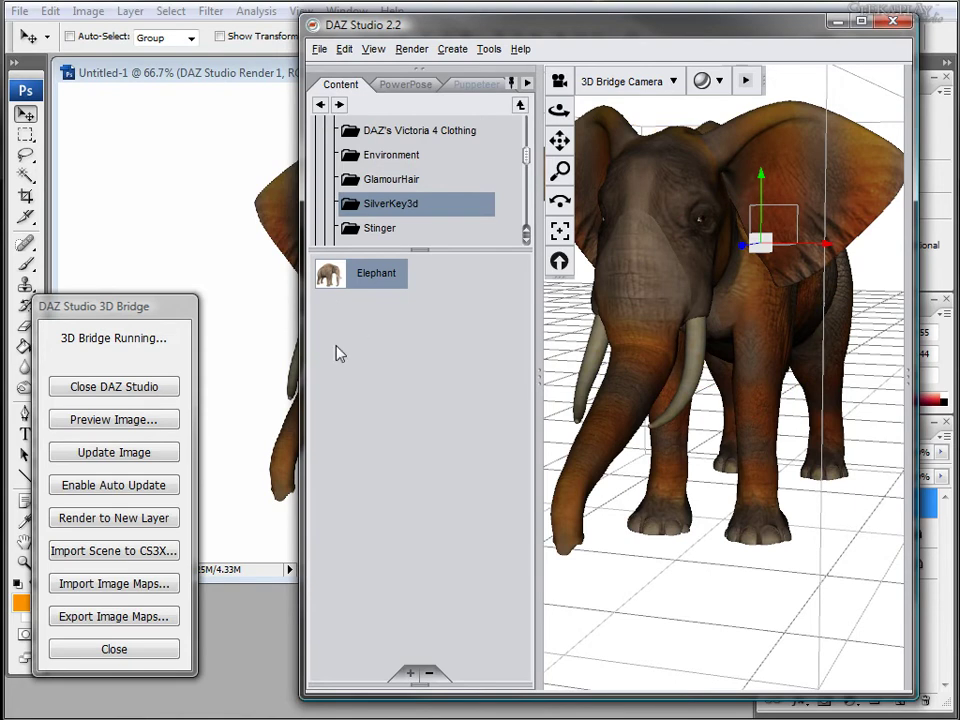
left_click_drag(302, 349, 238, 348)
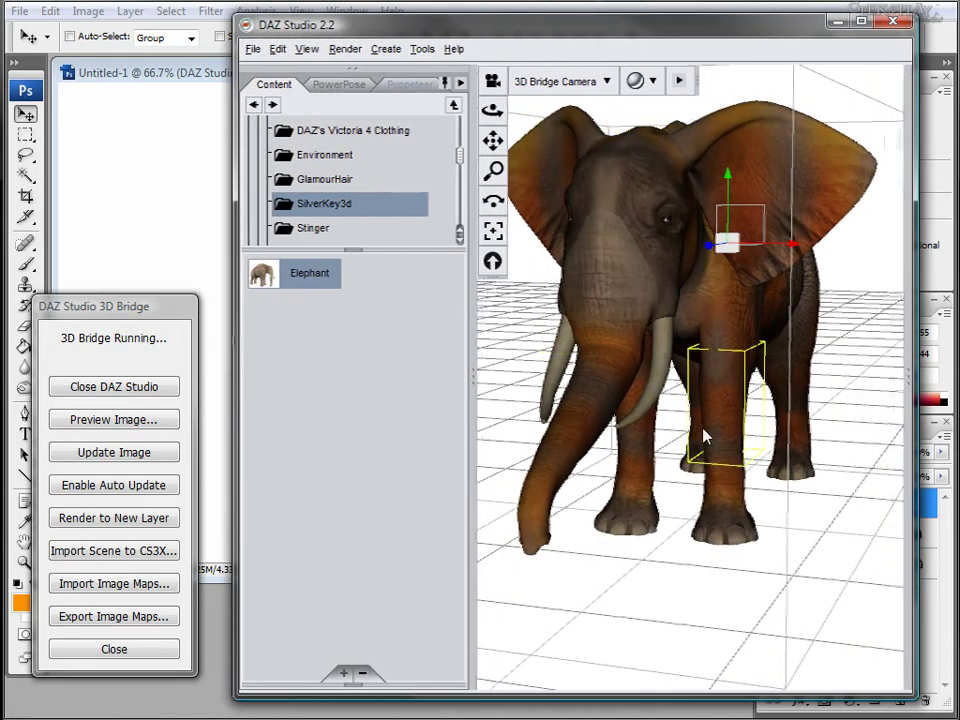